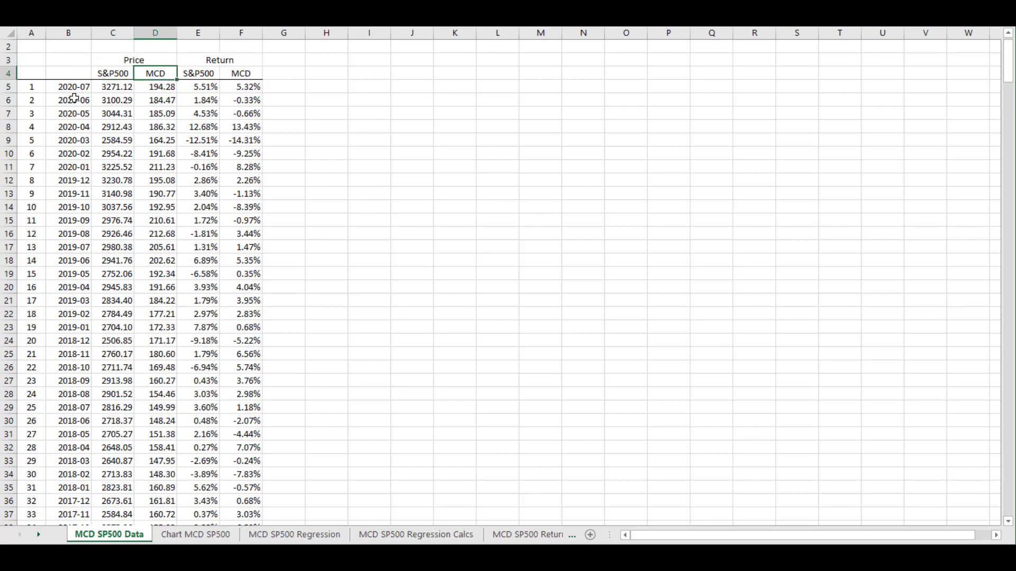
Step: Examine the S&P500 and MCD monthly return columns on the MCD SP500 Data sheet
key("Right")
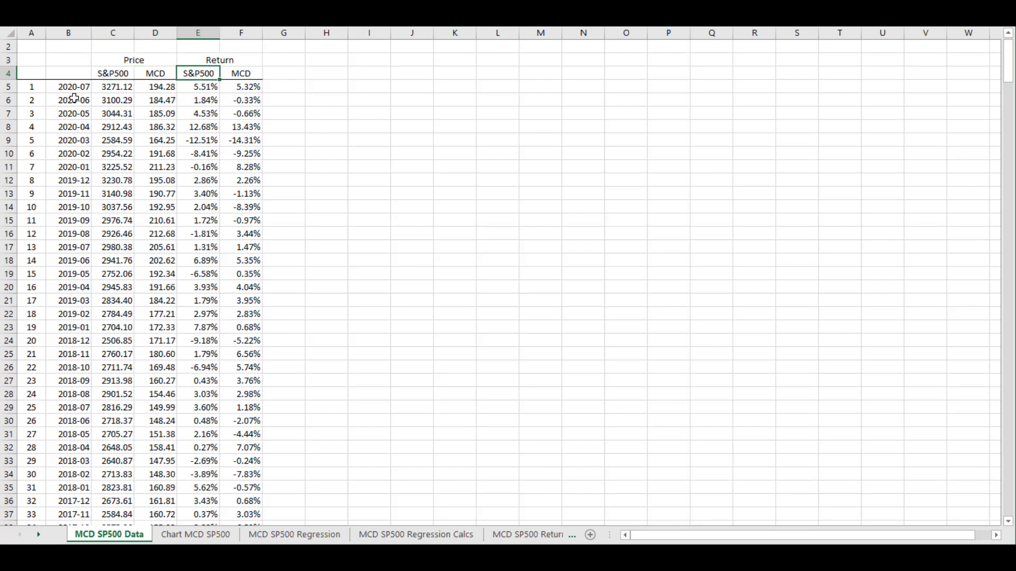
key("Down")
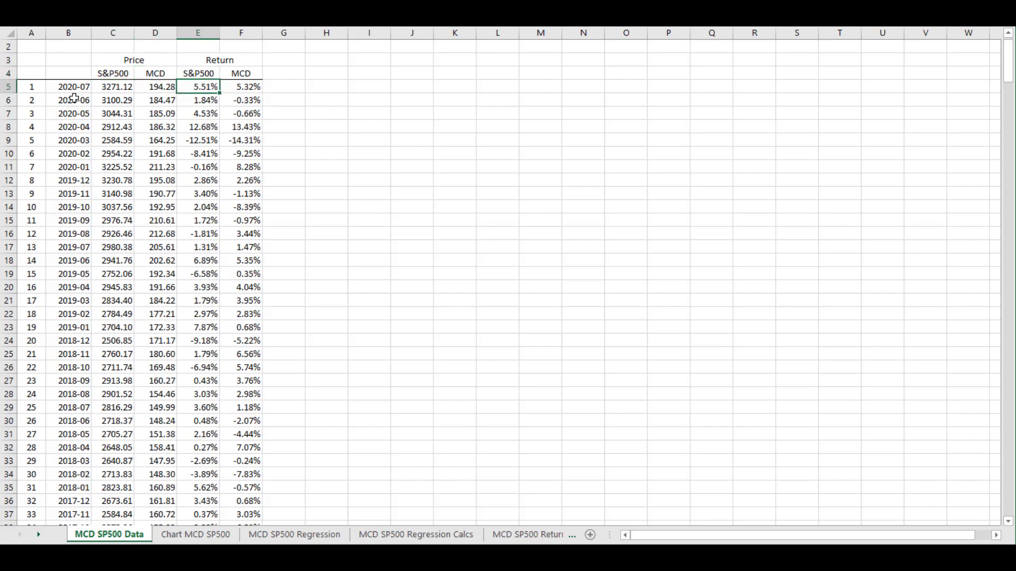
key("ctrl+Down")
key("ctrl+Up")
key("ctrl+Up")
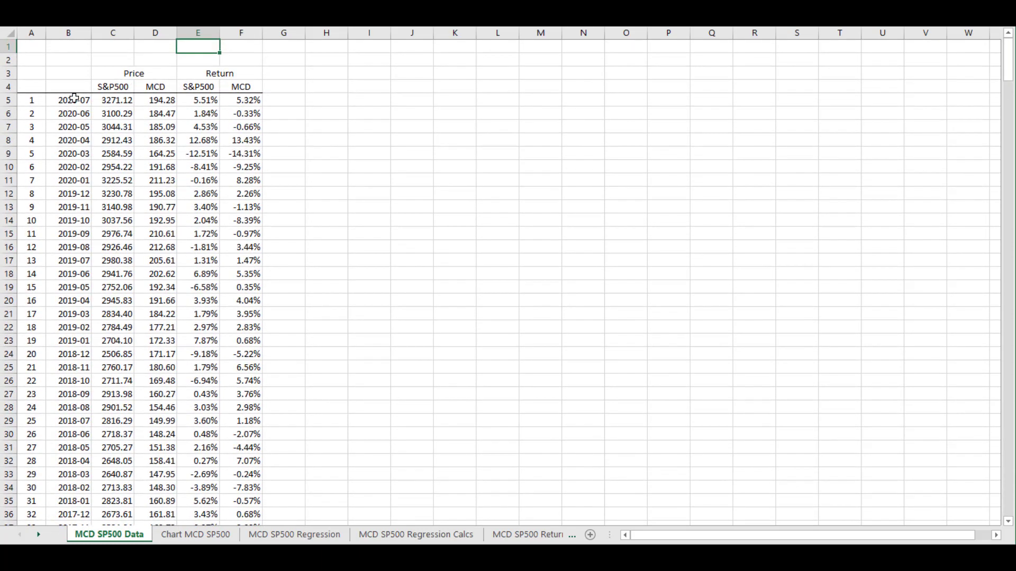
key("Down")
key("Down")
key("Down")
key("Down")
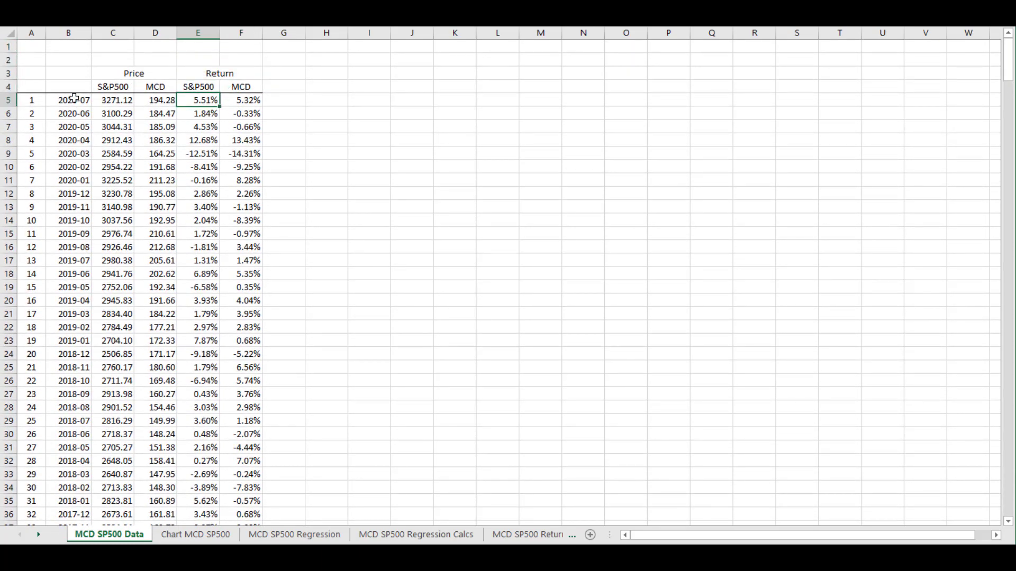
key("Right")
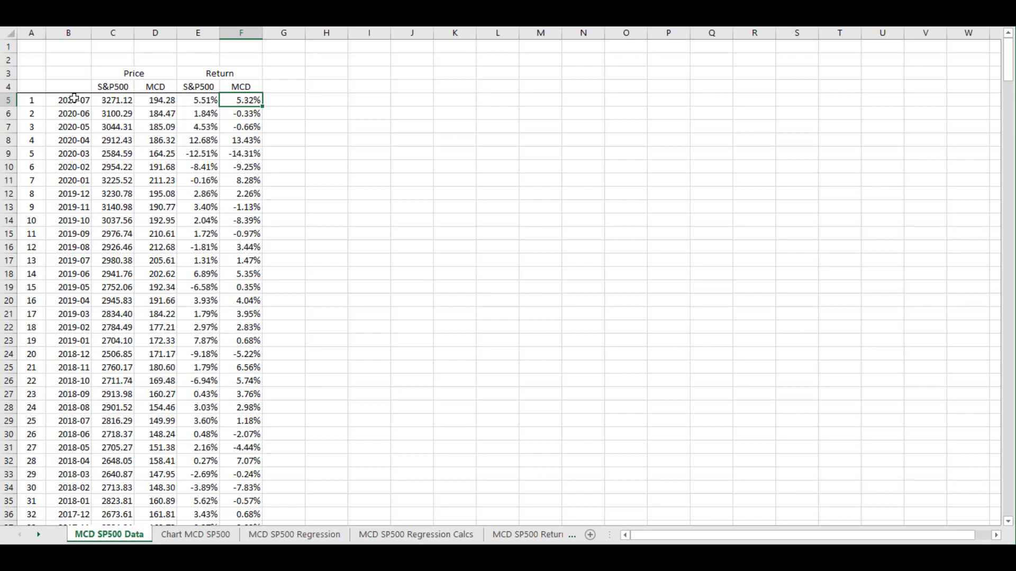
Step: Insert a scatter chart of the S&P500 and MCD returns from E4:F64, headers included
key("Left")
key("Up")
key("shift+Right")
key("shift+Down")
key("shift+Down")
key("shift+Down")
key("shift+Down")
key("shift+Down")
key("shift+Down")
key("shift+Down")
key("shift+Down")
key("shift+Down")
key("shift+Down")
key("shift+Down")
key("shift+Down")
key("shift+Down")
key("shift+Down")
key("shift+Down")
key("shift+Down")
key("shift+Down")
key("shift+Down")
key("shift+Down")
key("shift+Down")
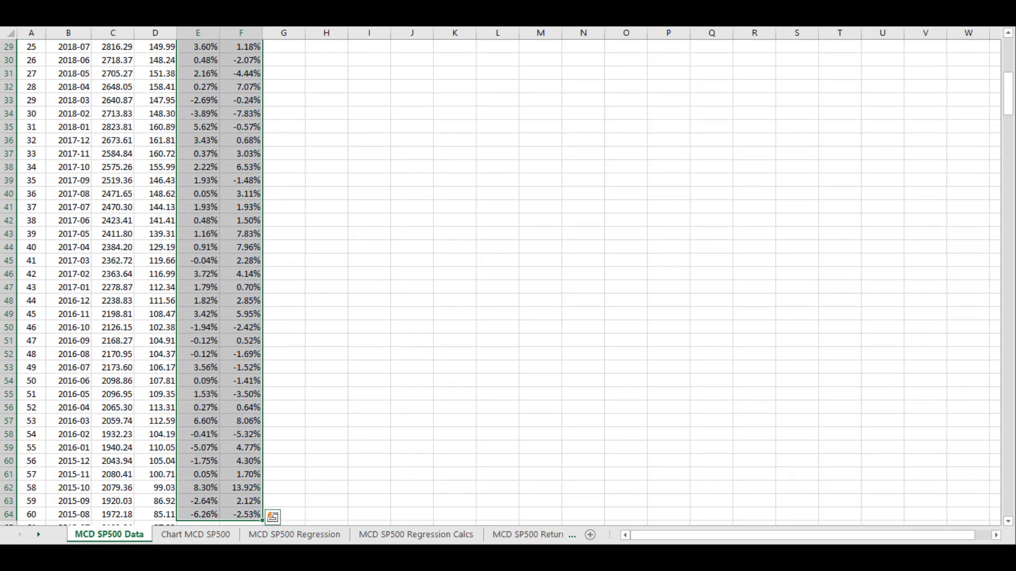
key("alt+n")
key("r")
left_click(645, 410)
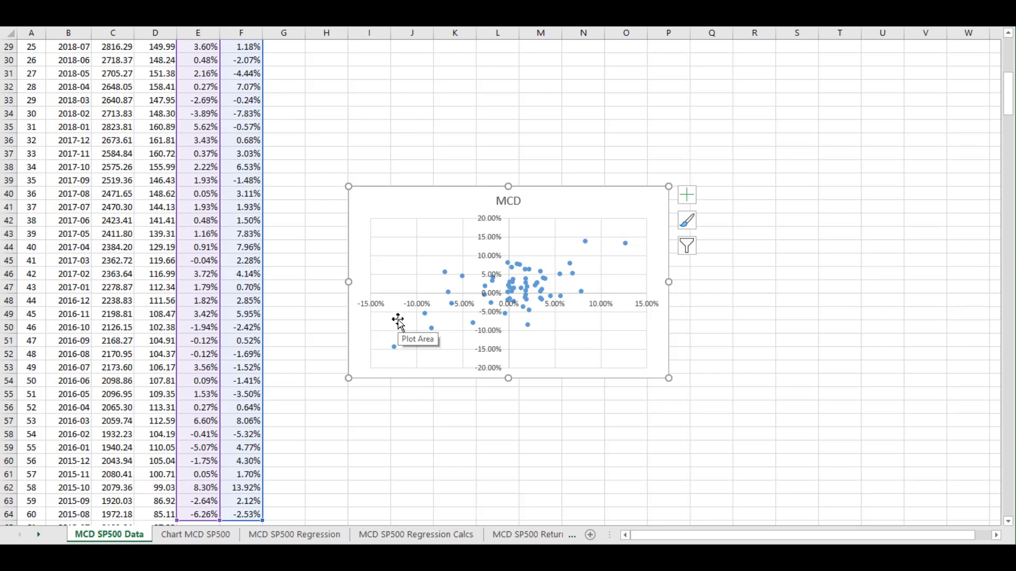
Step: Examine the Security Characteristic Line and its equation on the Chart MCD SP500 sheet
left_click(214, 535)
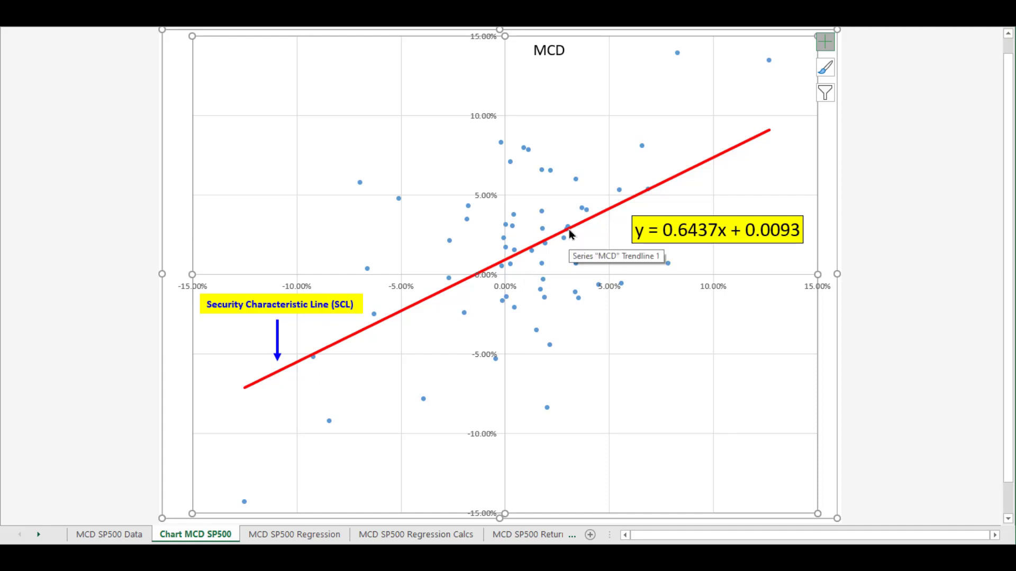
mouse_move(641, 151)
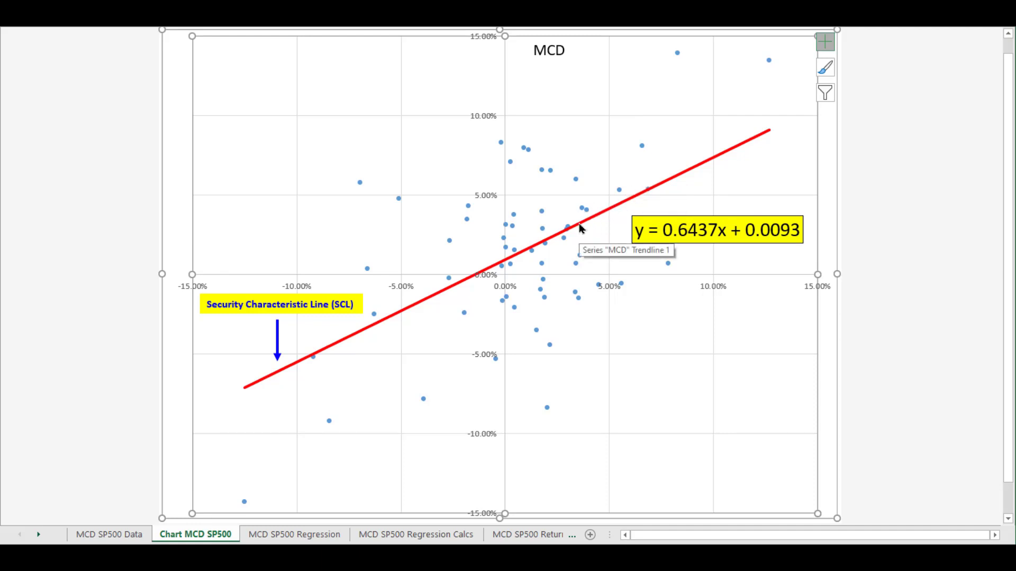
mouse_move(581, 258)
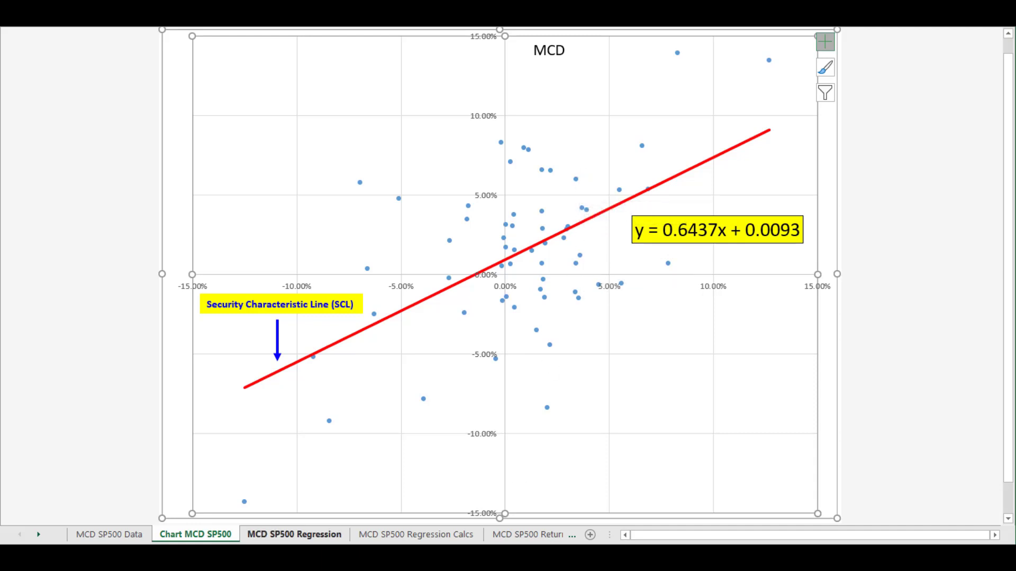
Step: Examine the R Square and the intercept and S&P500 coefficients on the MCD SP500 Regression sheet
left_click(267, 536)
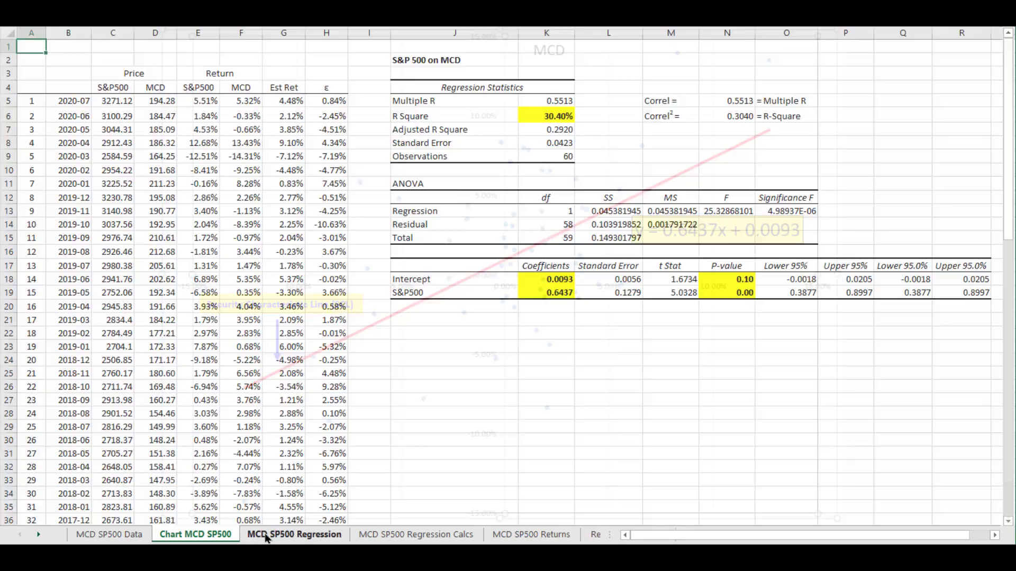
left_click(547, 404)
left_click(565, 281)
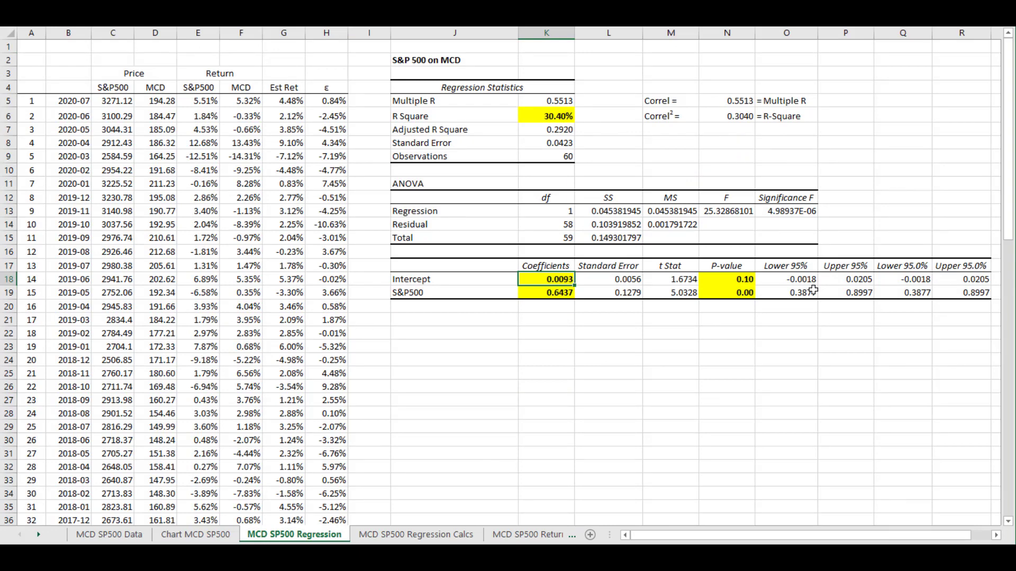
left_click(554, 116)
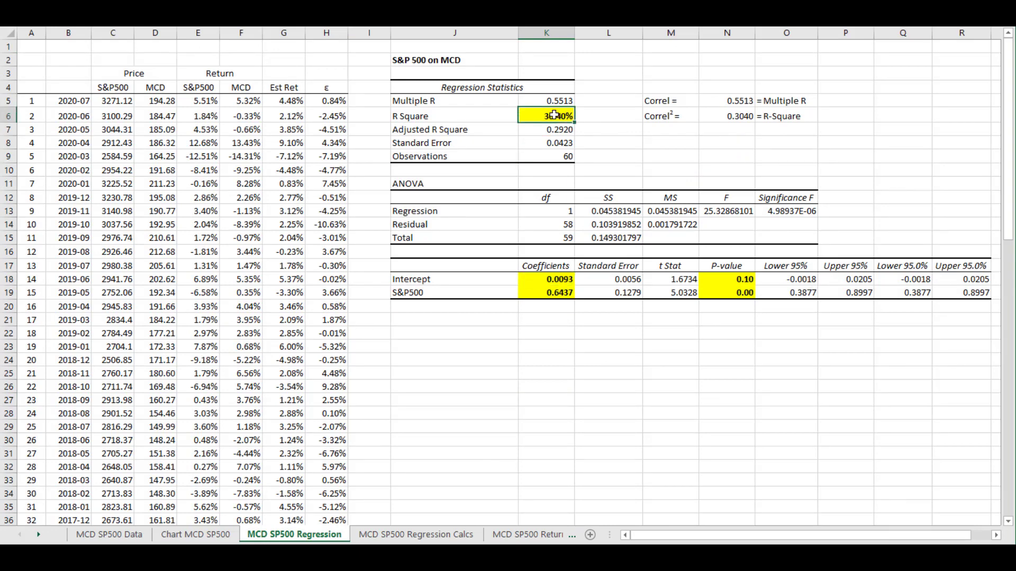
left_click(565, 277)
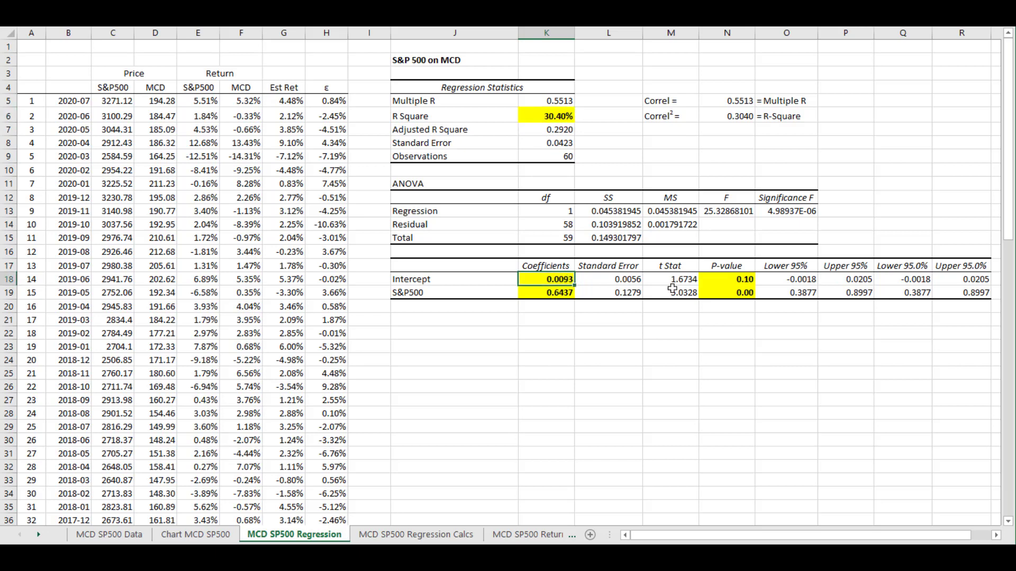
key("Down")
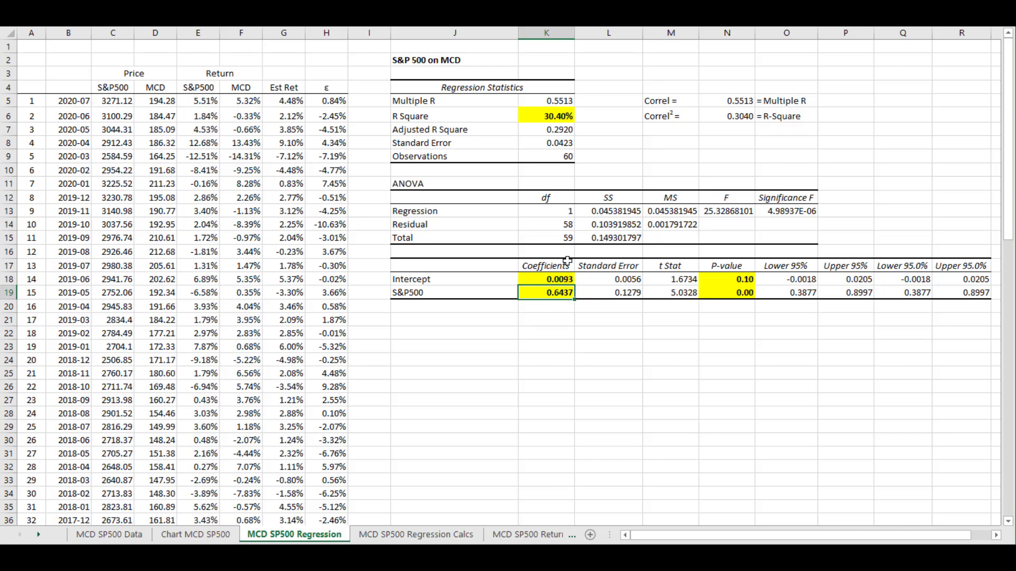
Step: Inspect the Est Ret formula in G5 and the S&P500 return it references, leaving the formula as it is
left_click(300, 102)
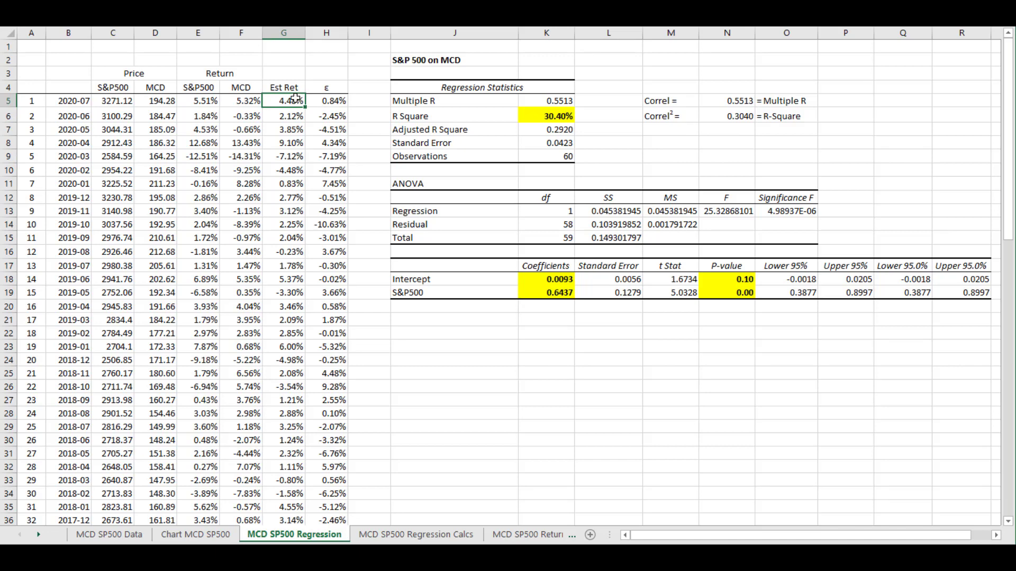
double_click(296, 99)
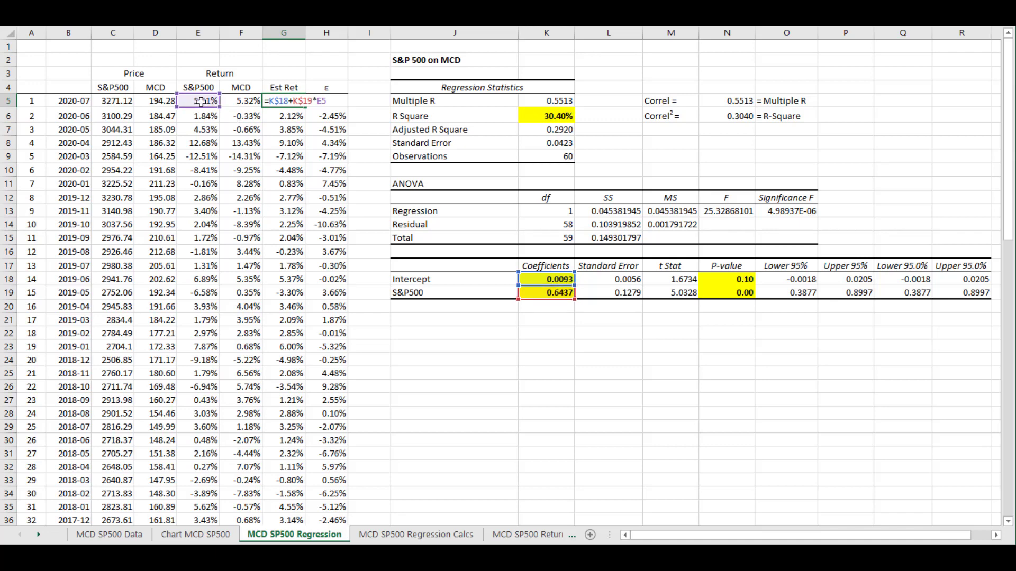
key("ctrl+Return")
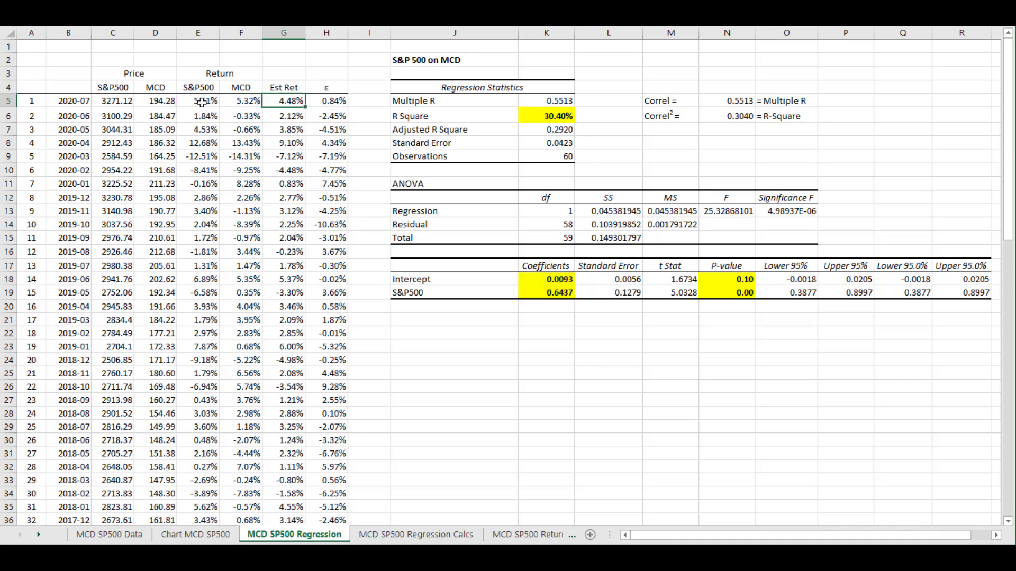
left_click(202, 102)
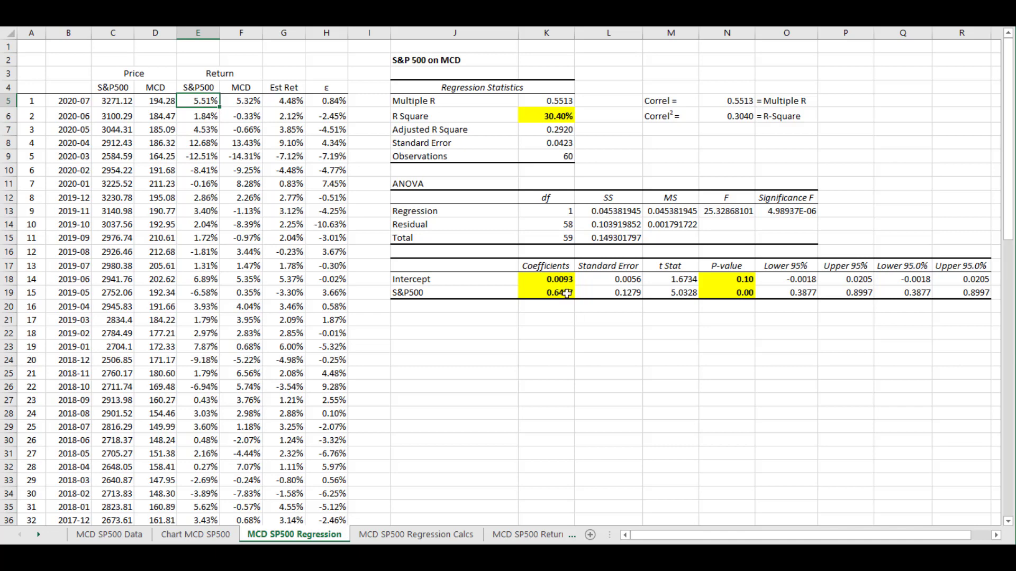
double_click(290, 101)
key("Escape")
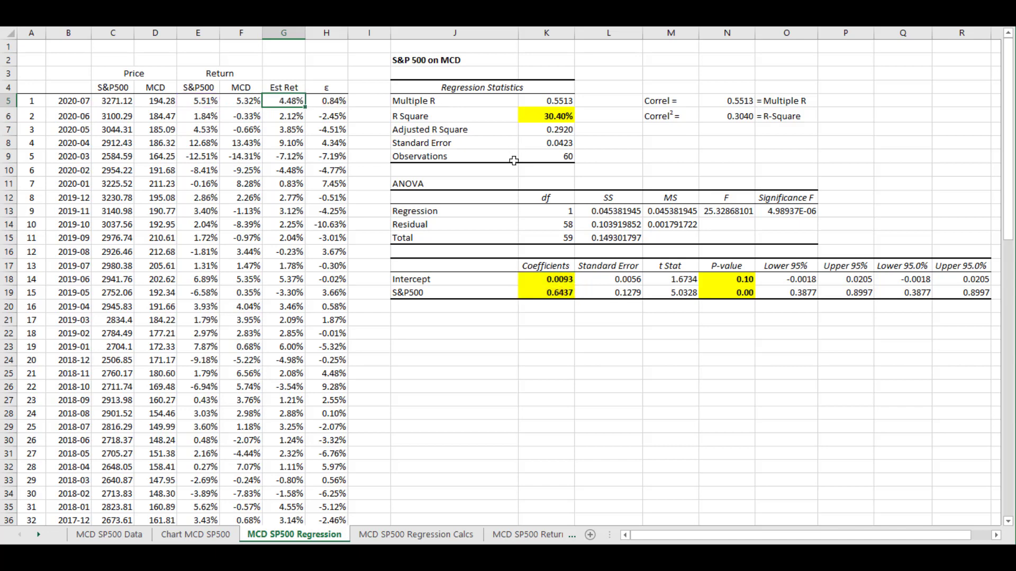
Step: Compare MCD's actual returns with the estimated returns and residuals for 2020-07 and 2020-06
key("Left")
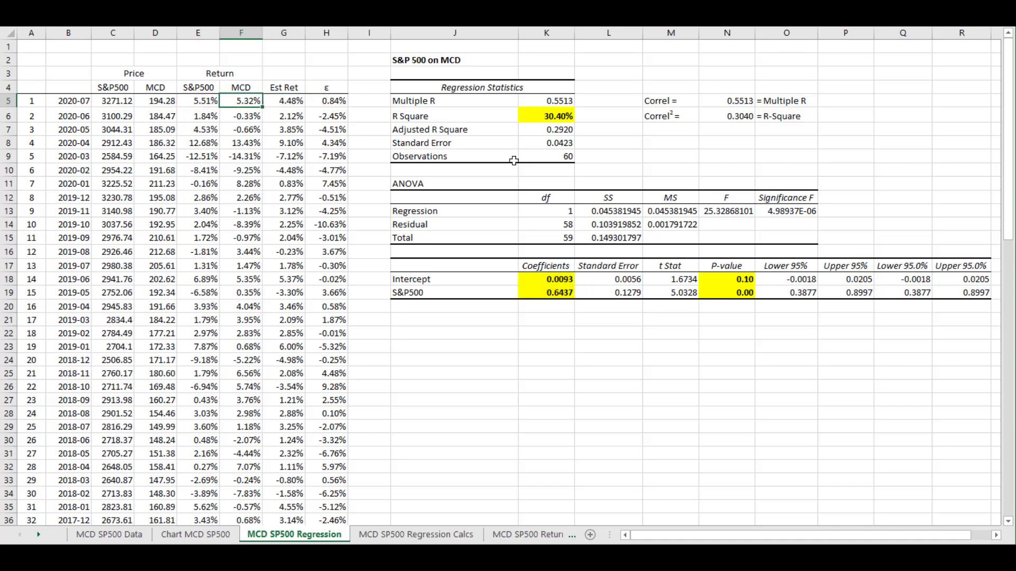
key("Right")
key("Right")
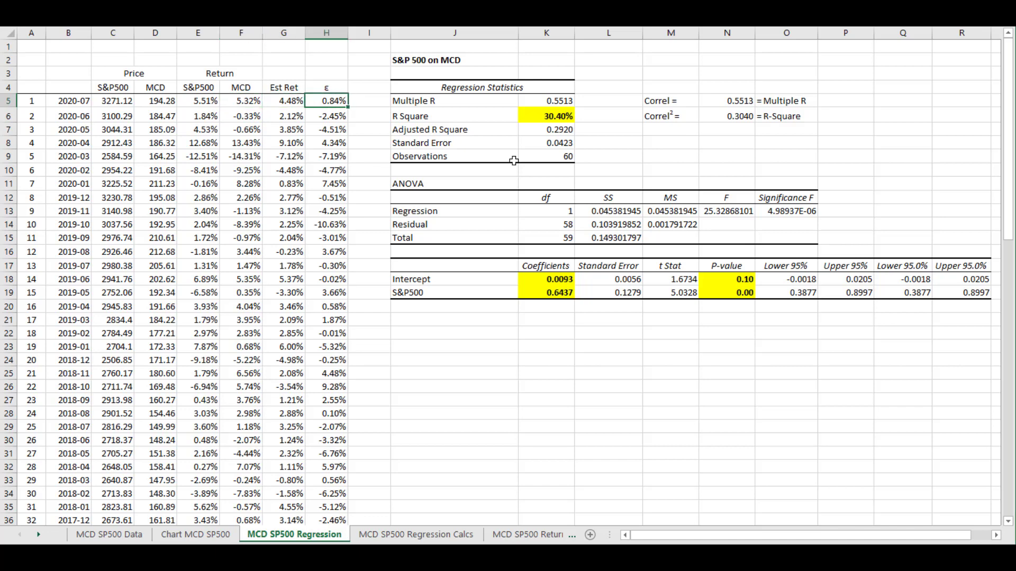
key("Left")
key("Left")
key("Down")
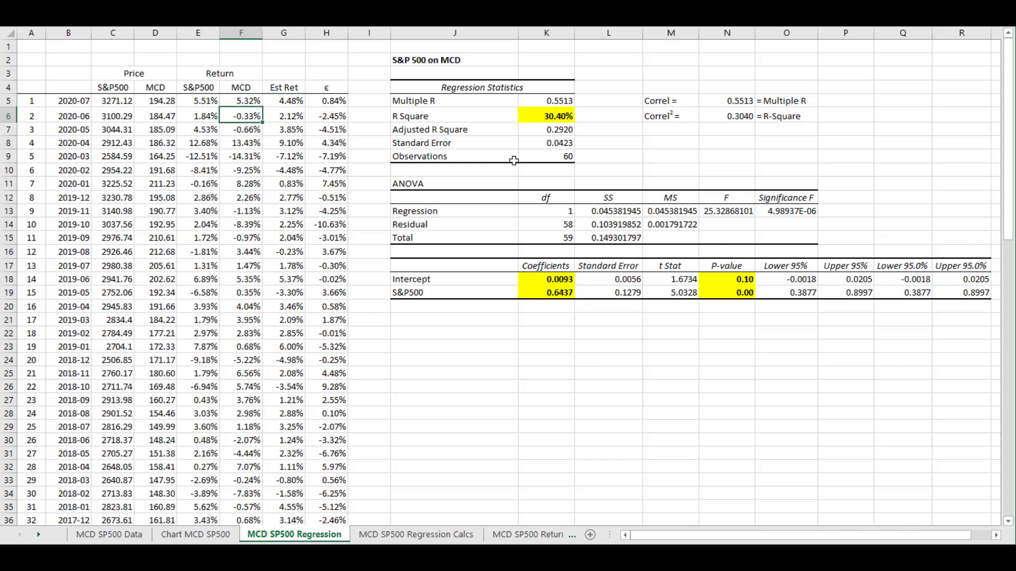
key("Left")
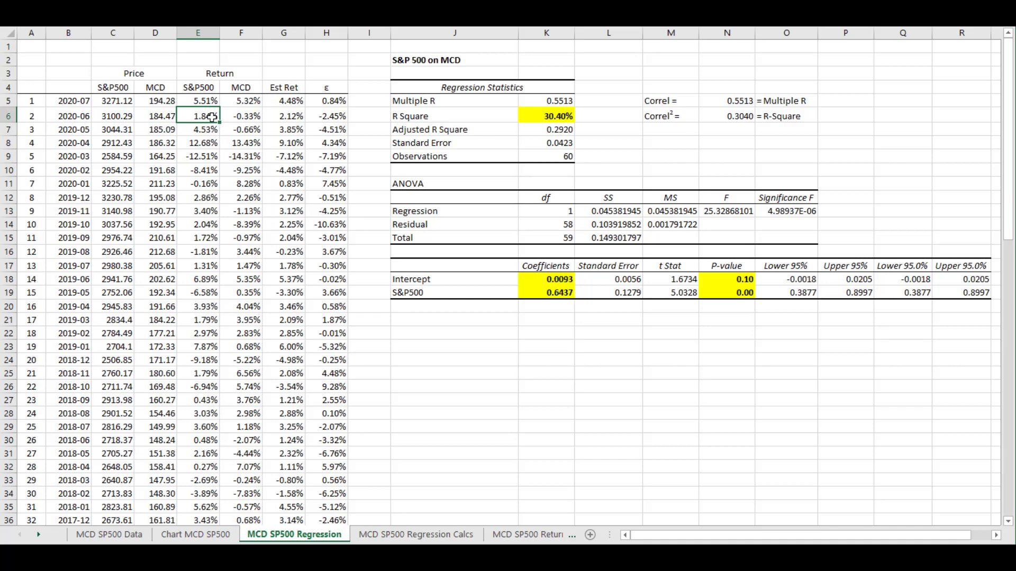
left_click(288, 114)
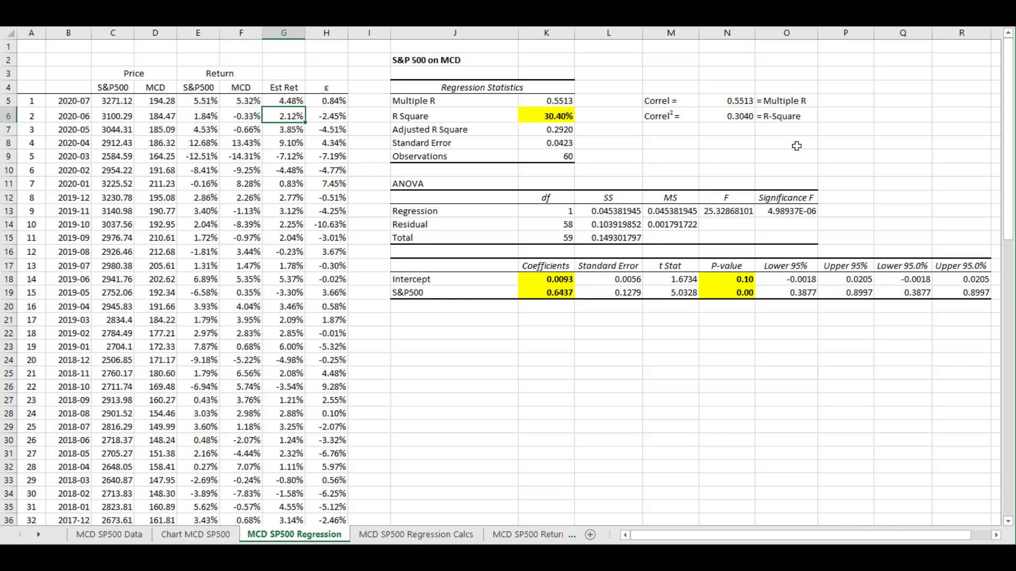
key("Left")
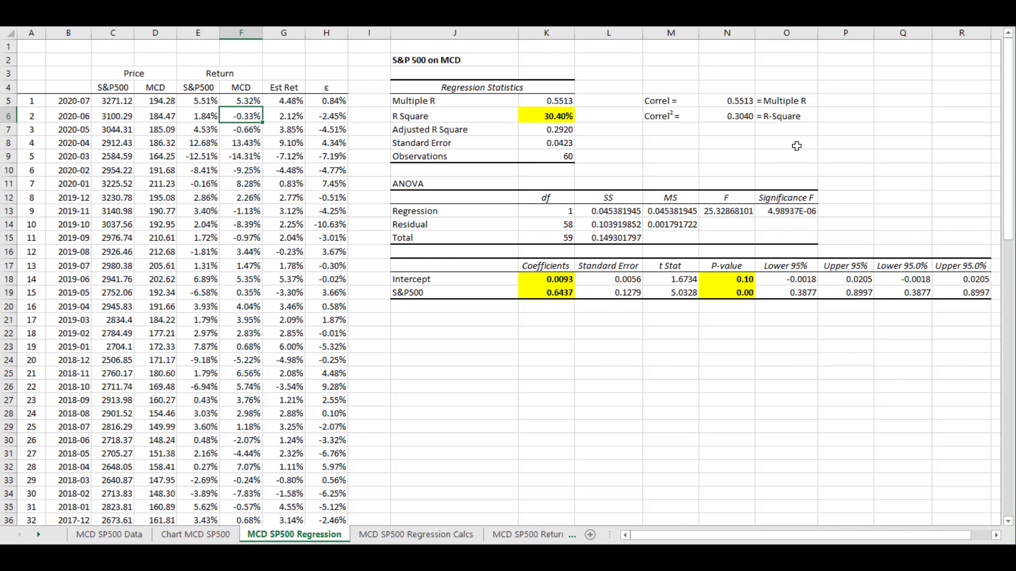
key("Right")
key("Right")
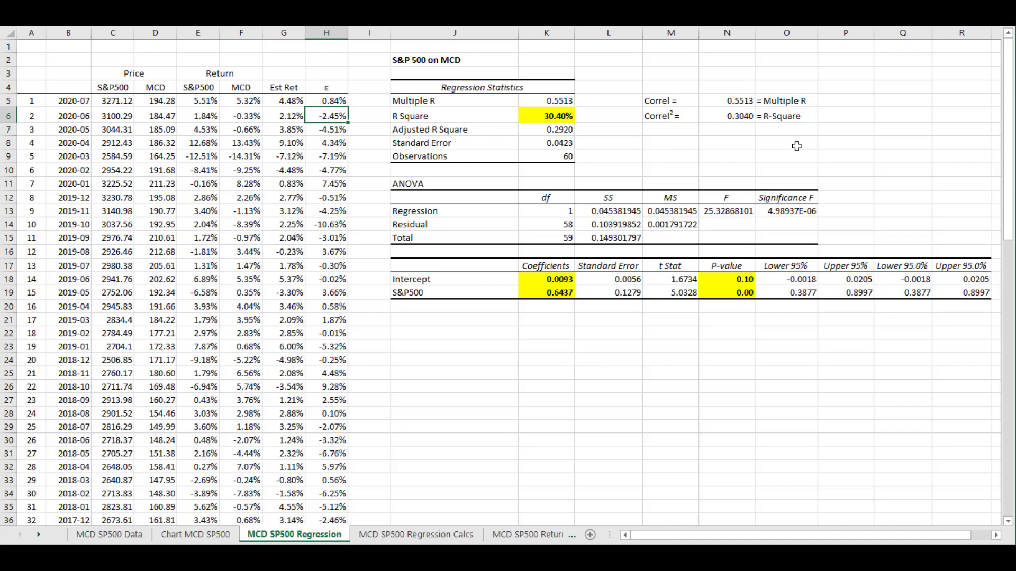
Step: Review the two regression coefficients and the 2020-07 residual against the scatter points on the Chart MCD SP500 sheet
left_click_drag(558, 277, 553, 293)
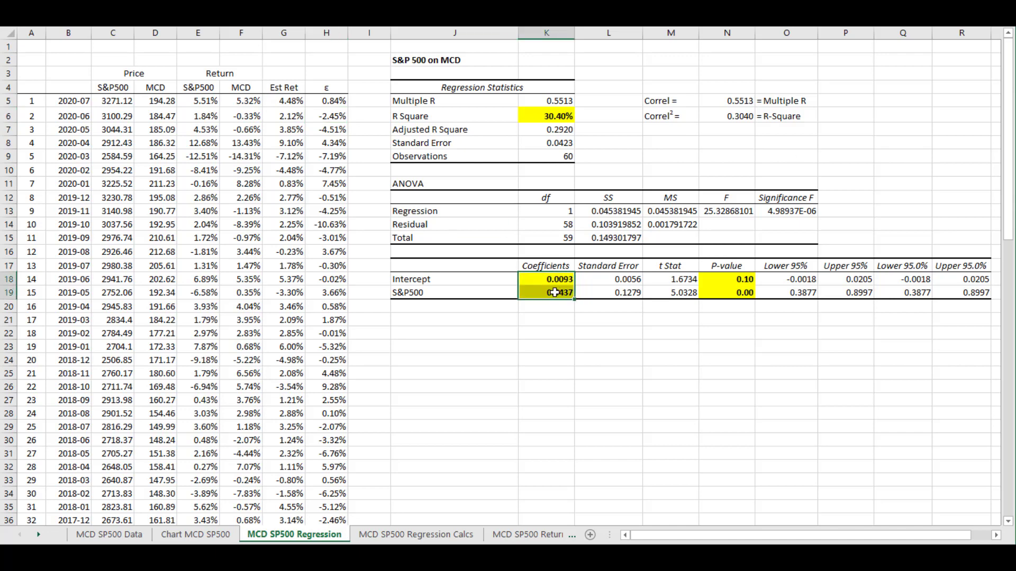
left_click(337, 107)
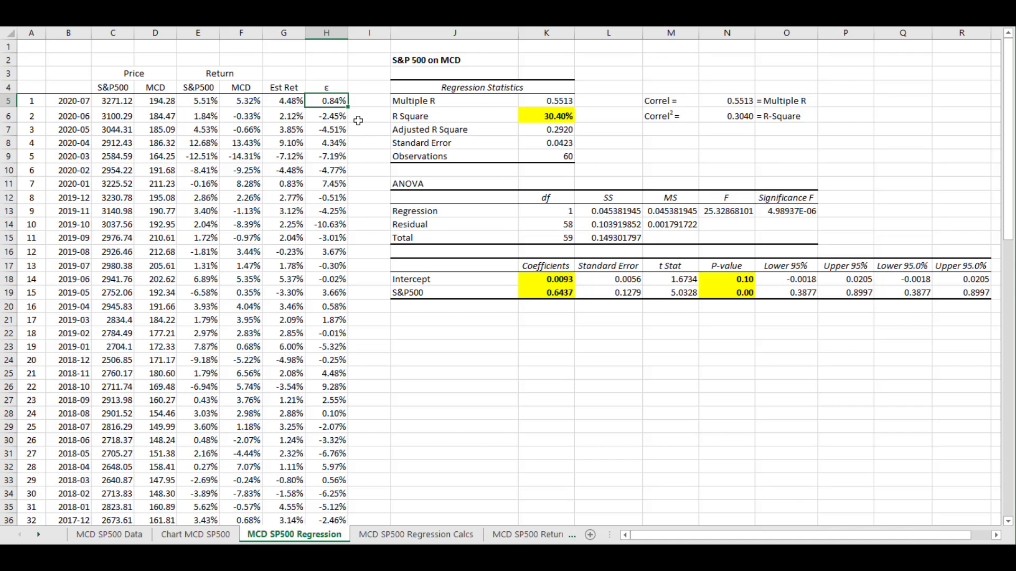
left_click(212, 535)
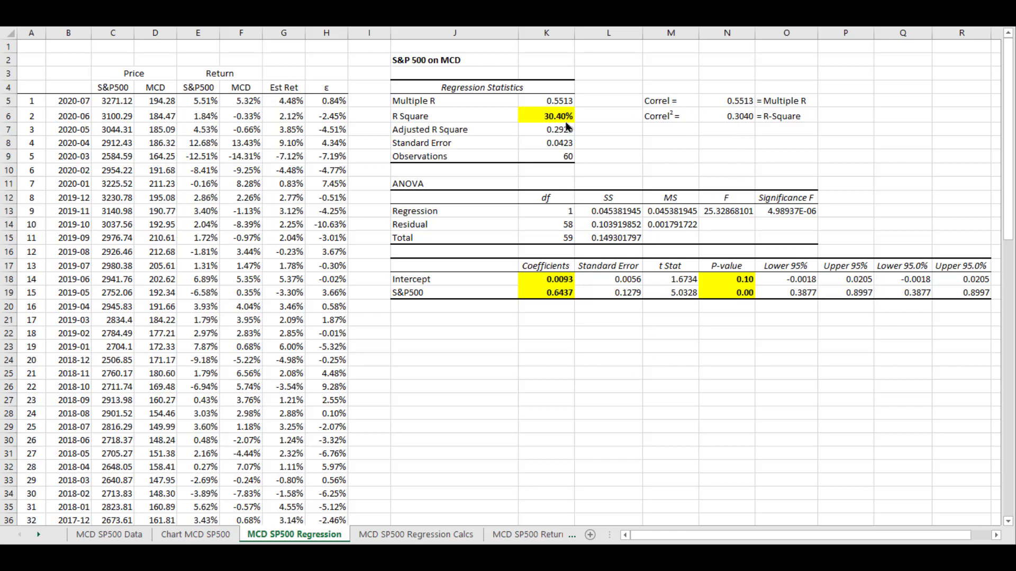
Step: Compare Multiple R on the MCD SP500 Regression sheet with the CORREL formula in N5, leaving the formula as it is
left_click(548, 101)
left_click(544, 100)
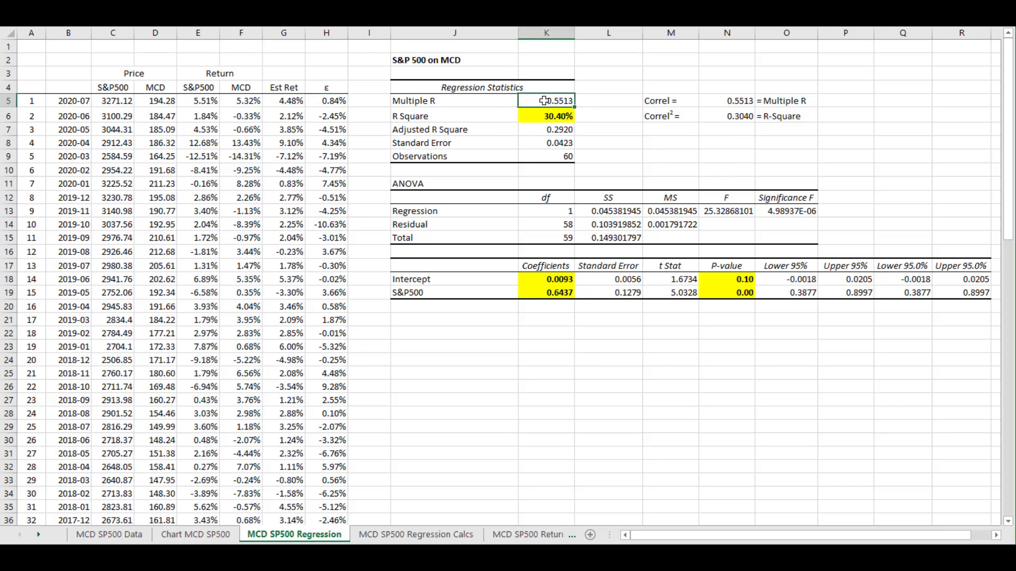
double_click(740, 101)
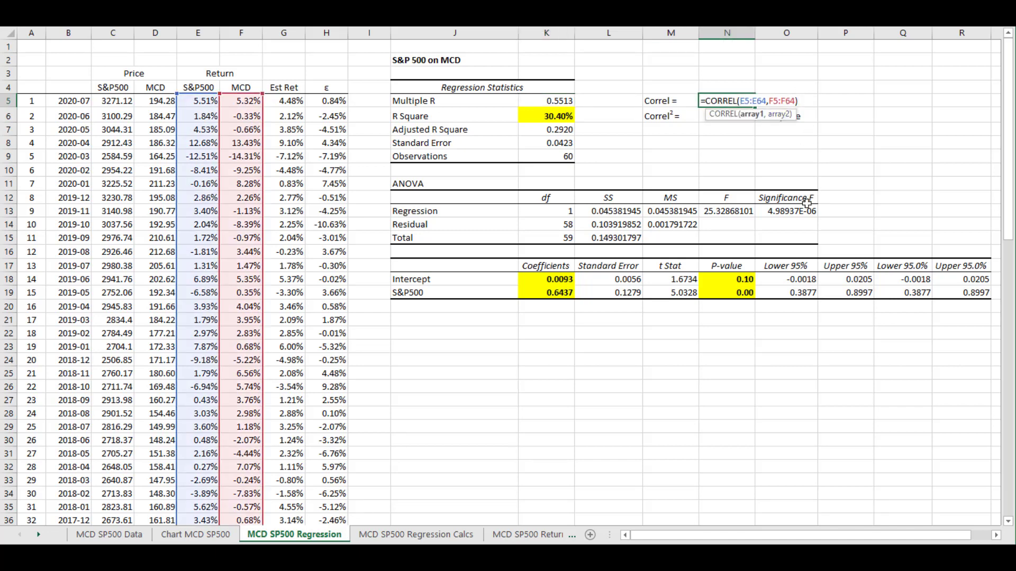
key("Escape")
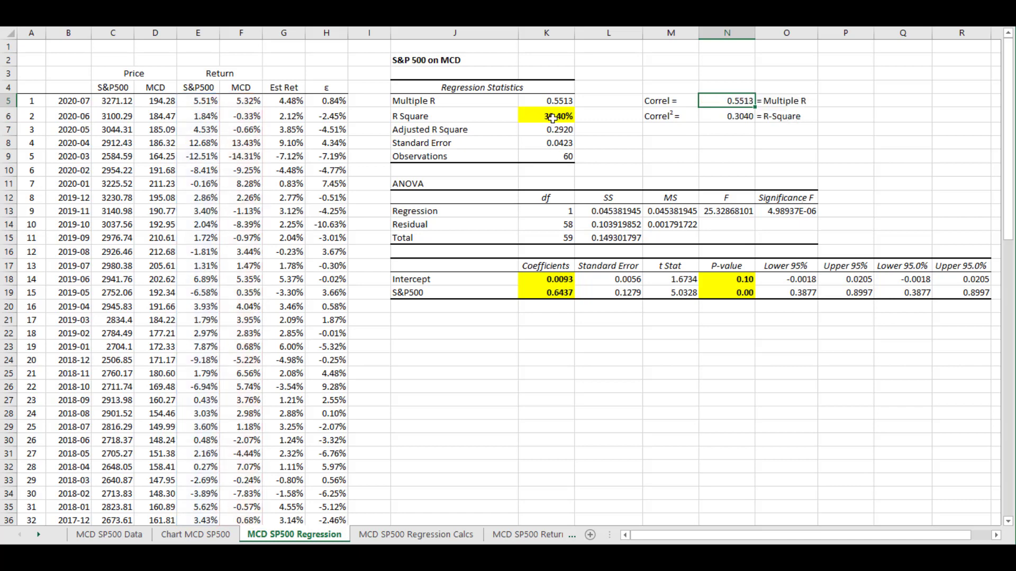
left_click(556, 100)
key("Right")
key("Right")
key("Right")
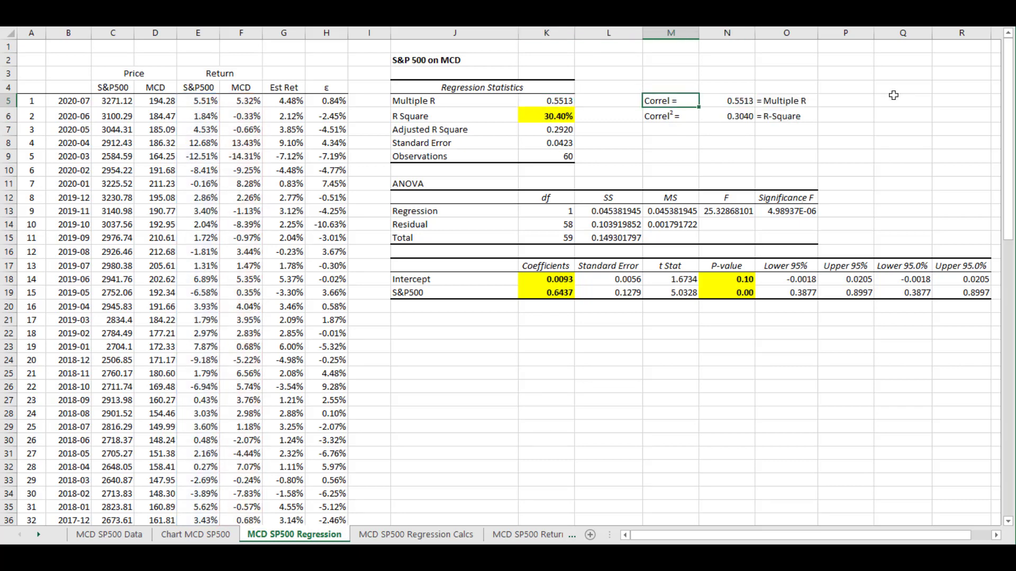
key("Up")
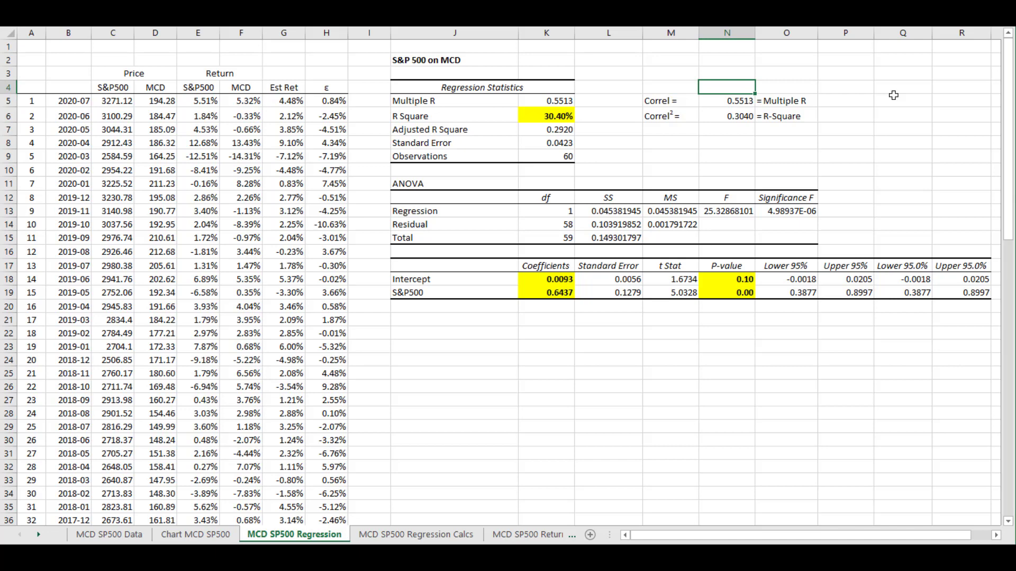
Step: Compare the squared correlation in N6 with the R Square value in the regression statistics
key("Down")
key("Down")
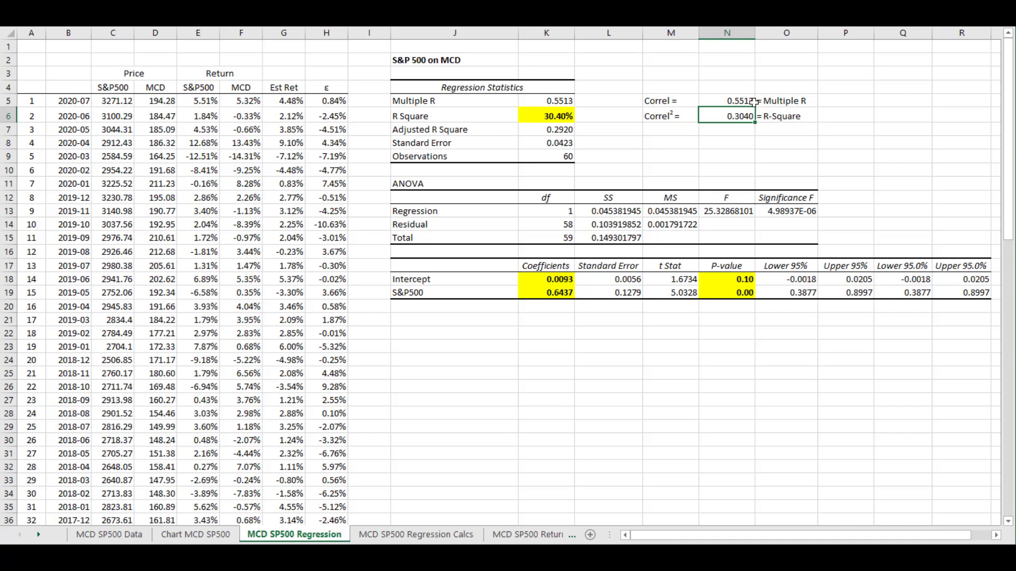
left_click(570, 114)
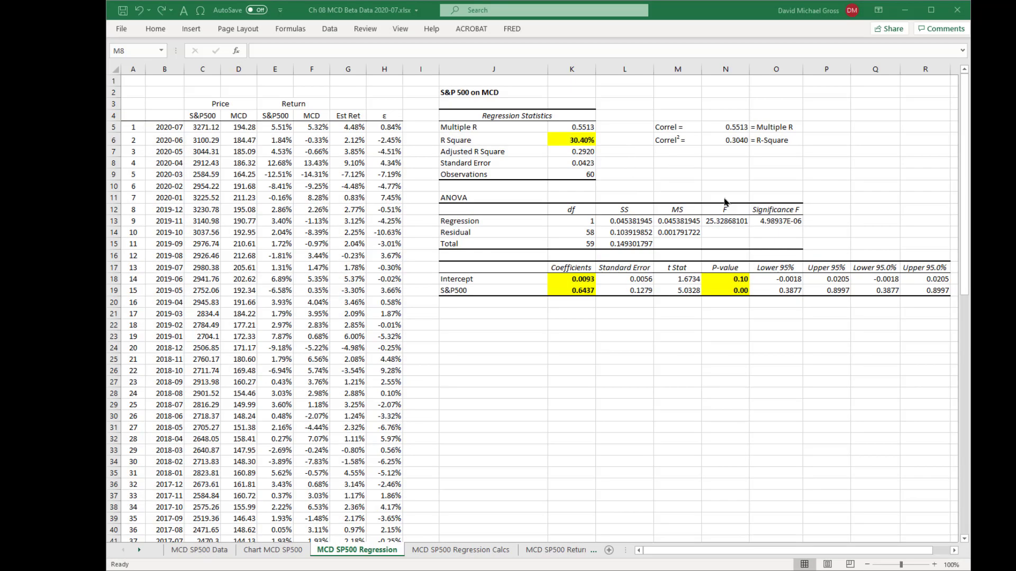
Step: Paste the copied R-Squared equation picture at M8 on the MCD SP500 Regression sheet
left_click(669, 168)
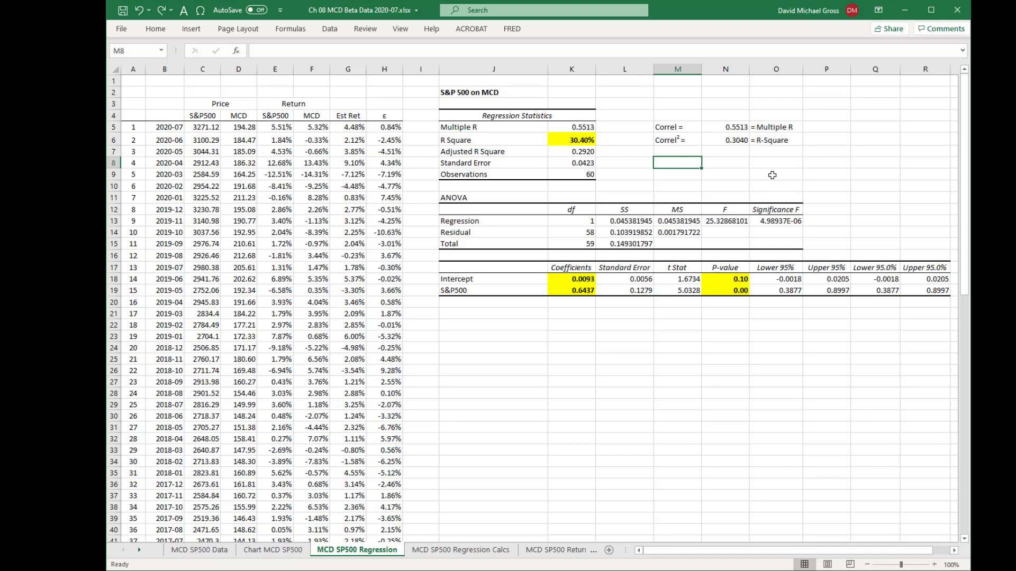
key("ctrl+v")
left_click(768, 377)
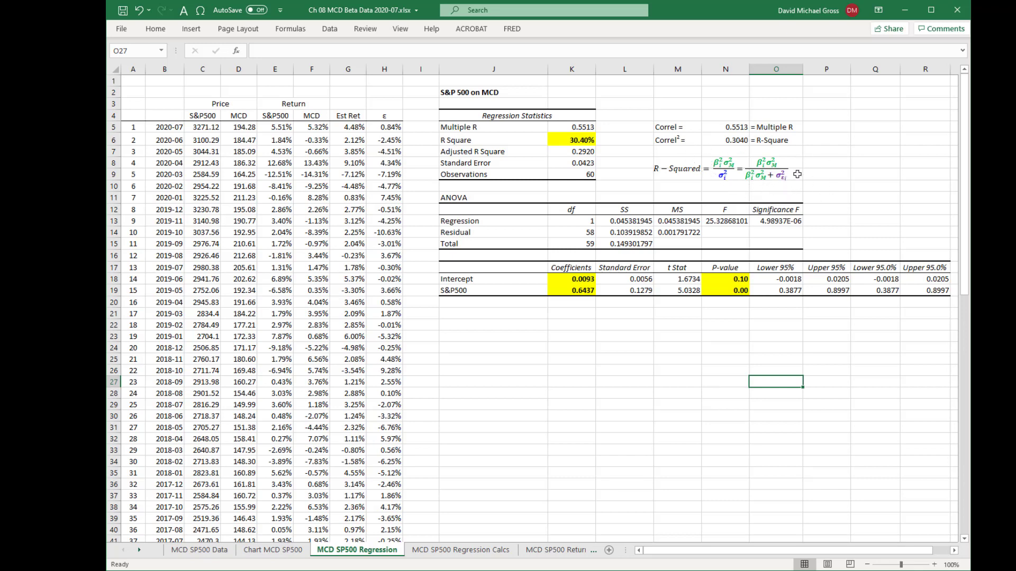
Step: Copy the R-Squared equation picture from the MCD SP500 Regression sheet to M8 on the MCD SP500 Regression Calcs sheet
left_click(474, 552)
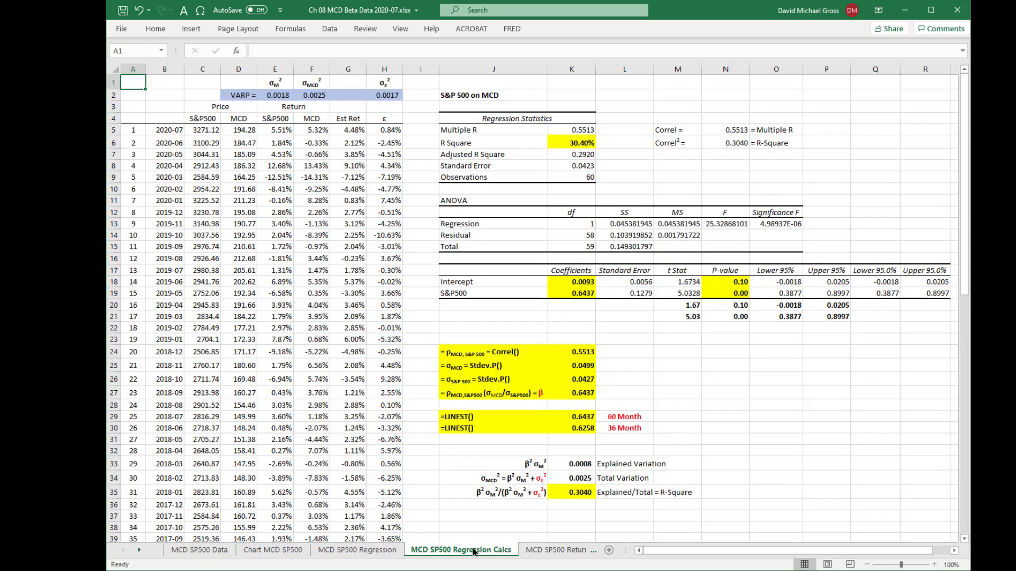
left_click(389, 553)
left_click(690, 174)
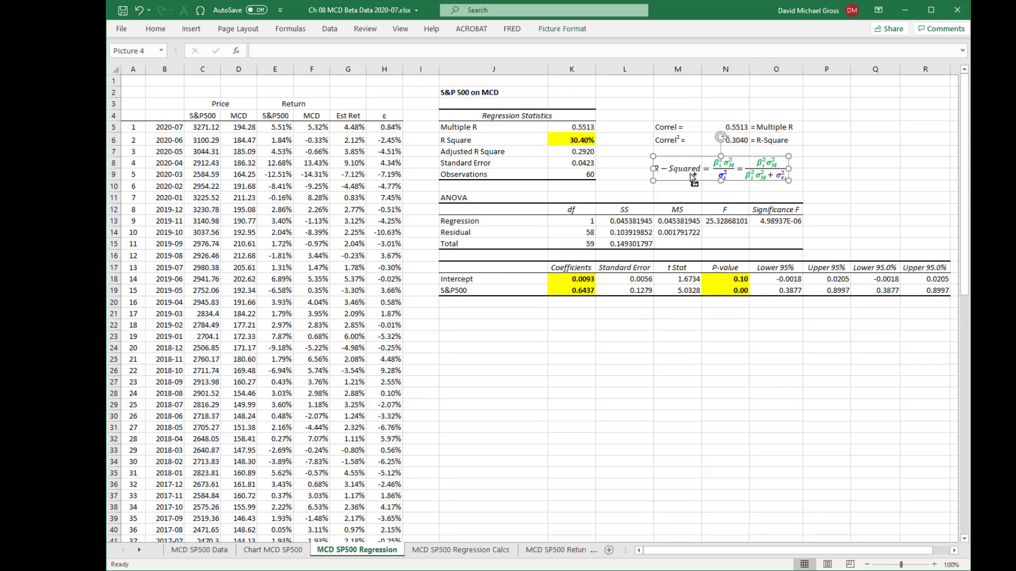
left_click(461, 550)
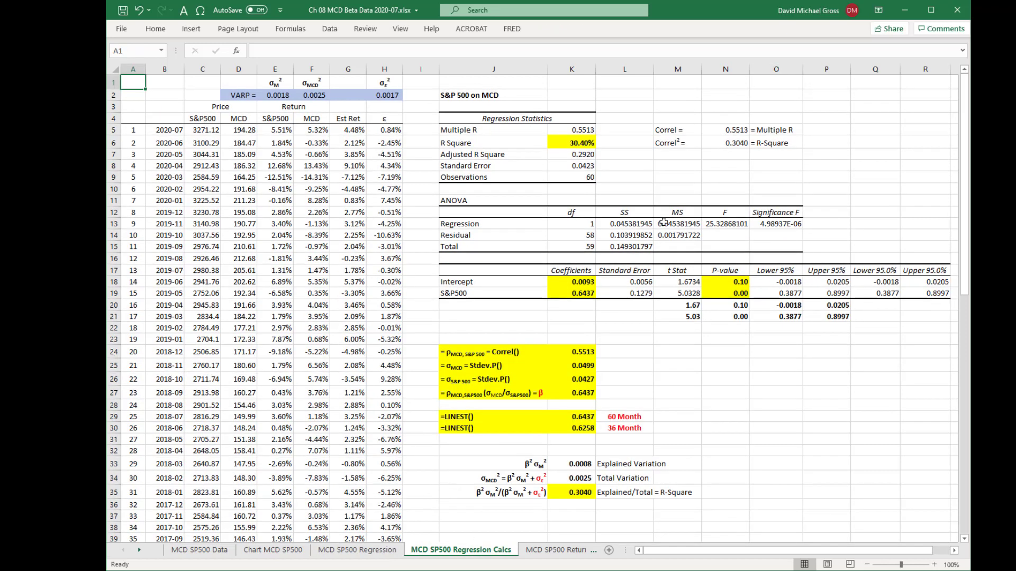
left_click(688, 168)
key("ctrl+v")
left_click(908, 172)
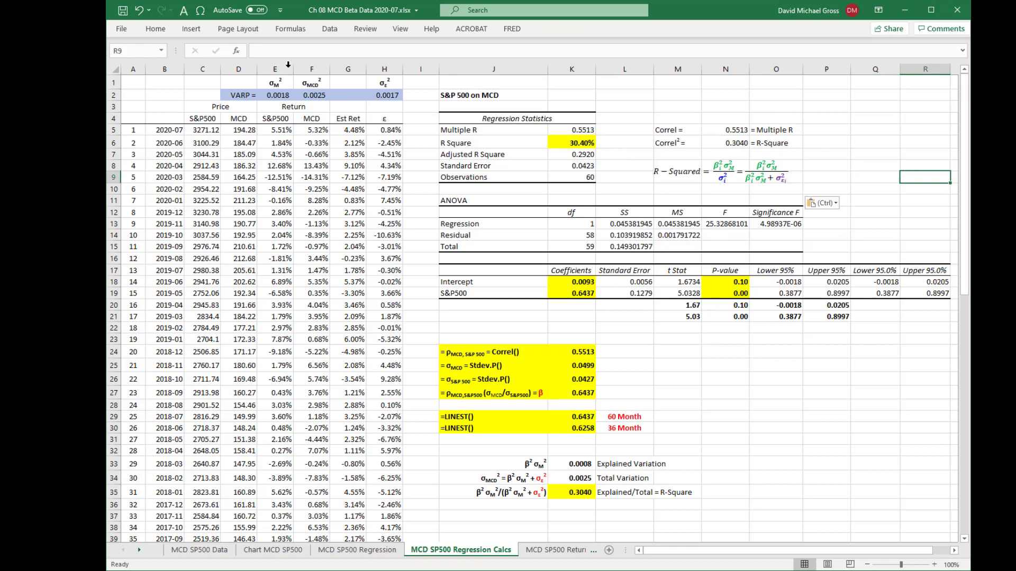
Step: Inspect the VARP formulas for the S&P500 returns, MCD returns and residuals in E2, F2 and H2
left_click(281, 93)
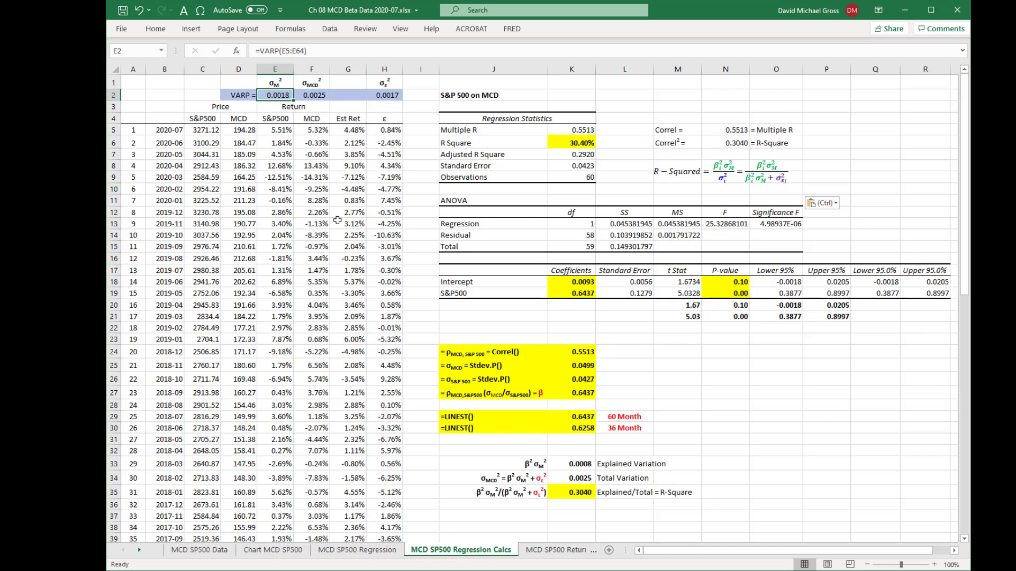
key("Right")
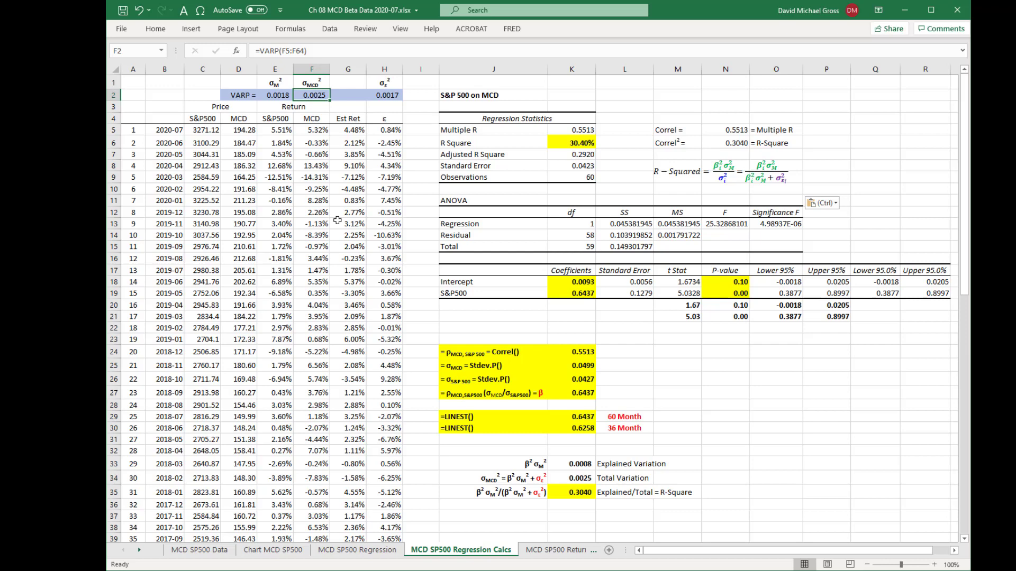
key("Right")
key("Right")
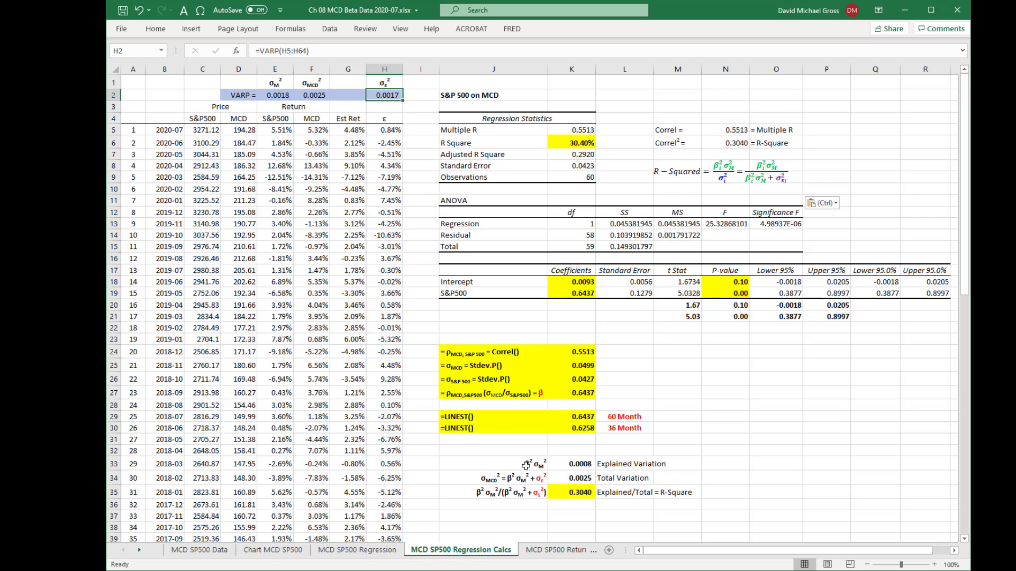
Step: Trace the Explained Variation and Total Variation formulas in K33 and K34, and check the sum of K33 and the residual variance in H2
left_click(582, 465)
double_click(582, 465)
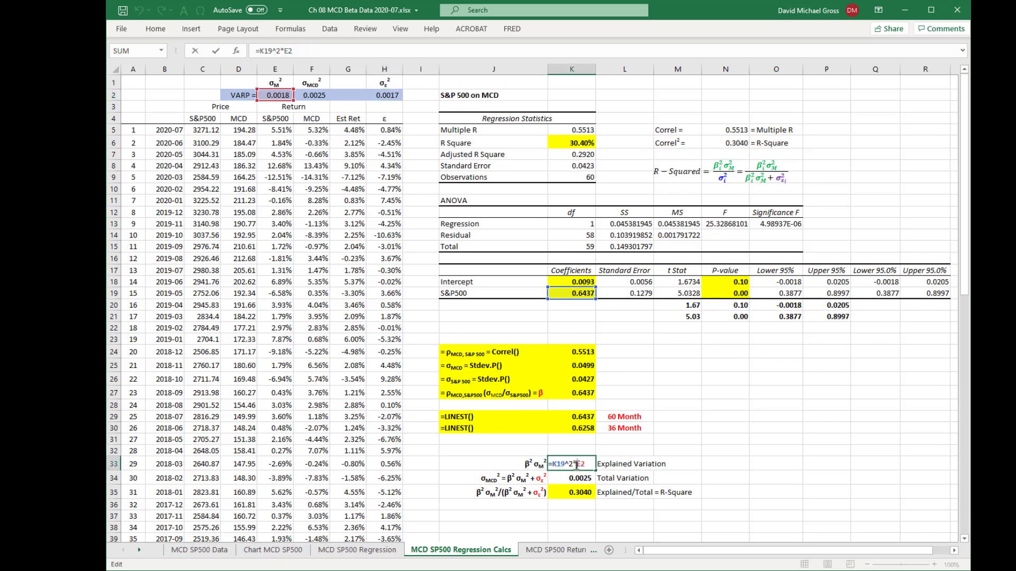
key("Escape")
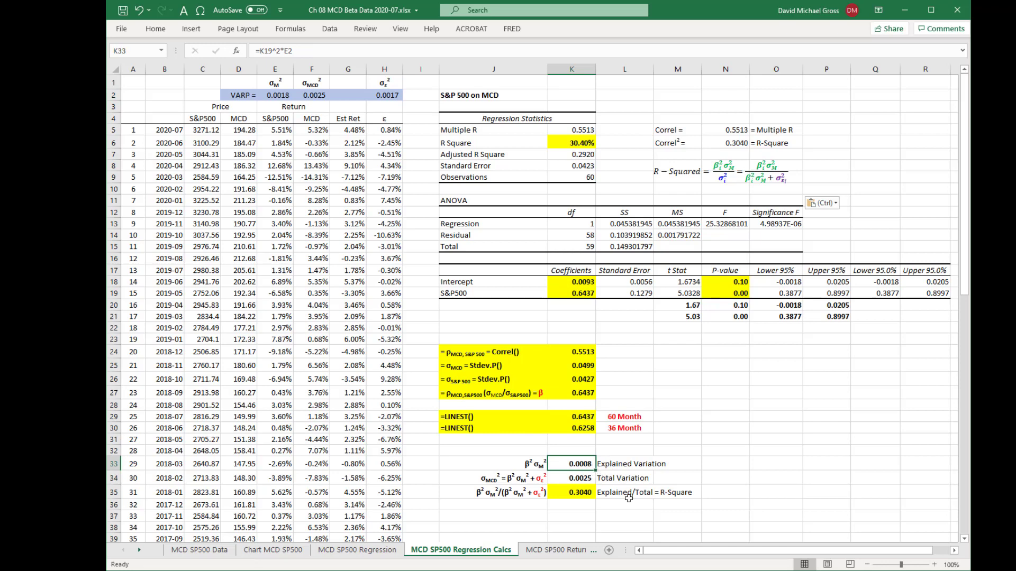
left_click(576, 478)
double_click(575, 478)
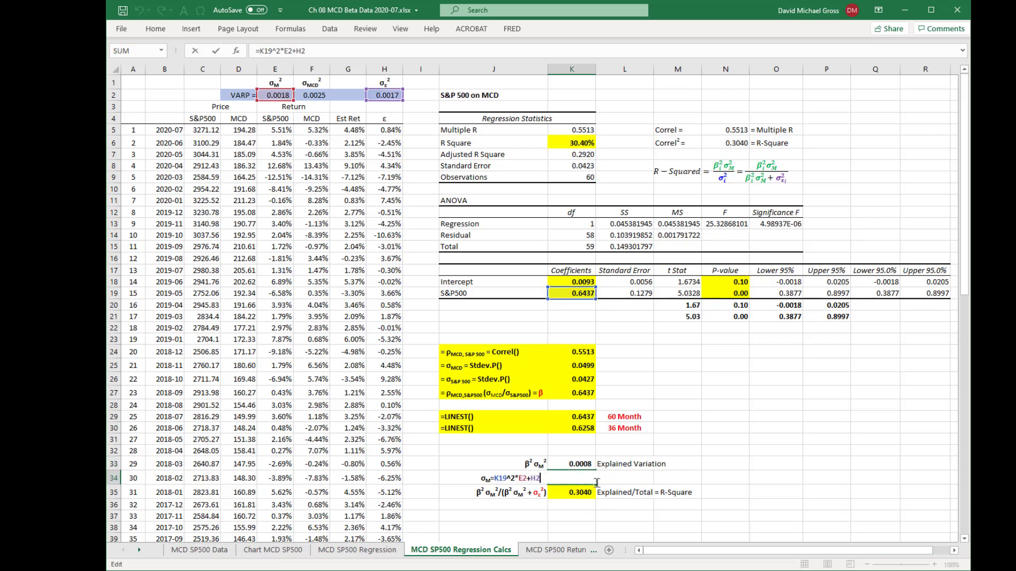
key("Escape")
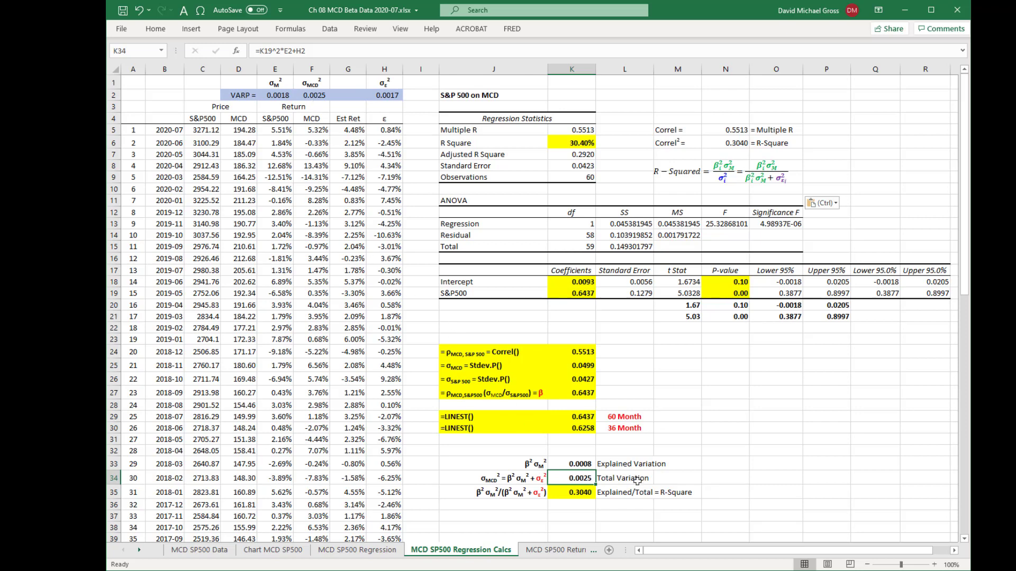
left_click(586, 461)
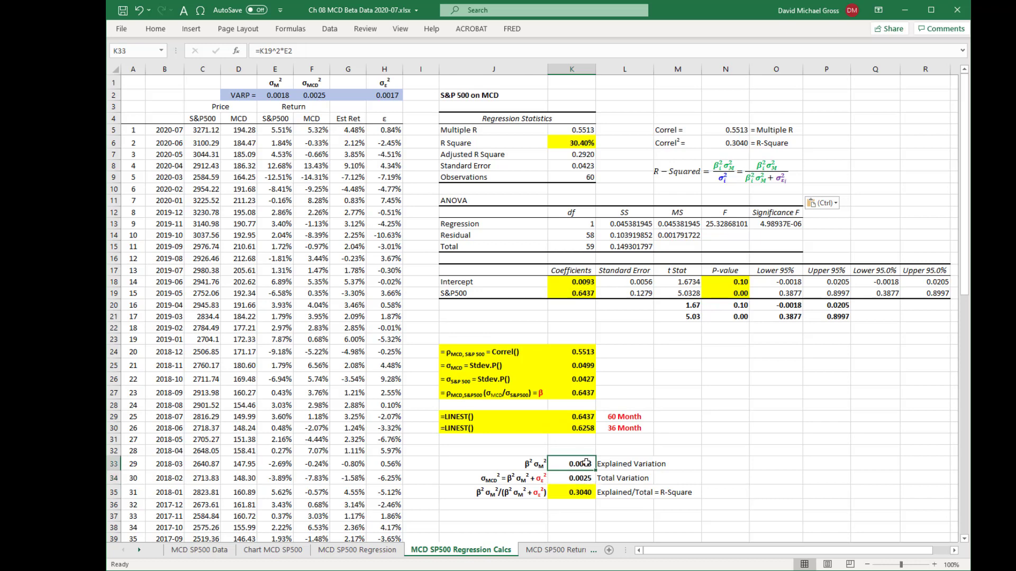
left_click(384, 95, "ctrl")
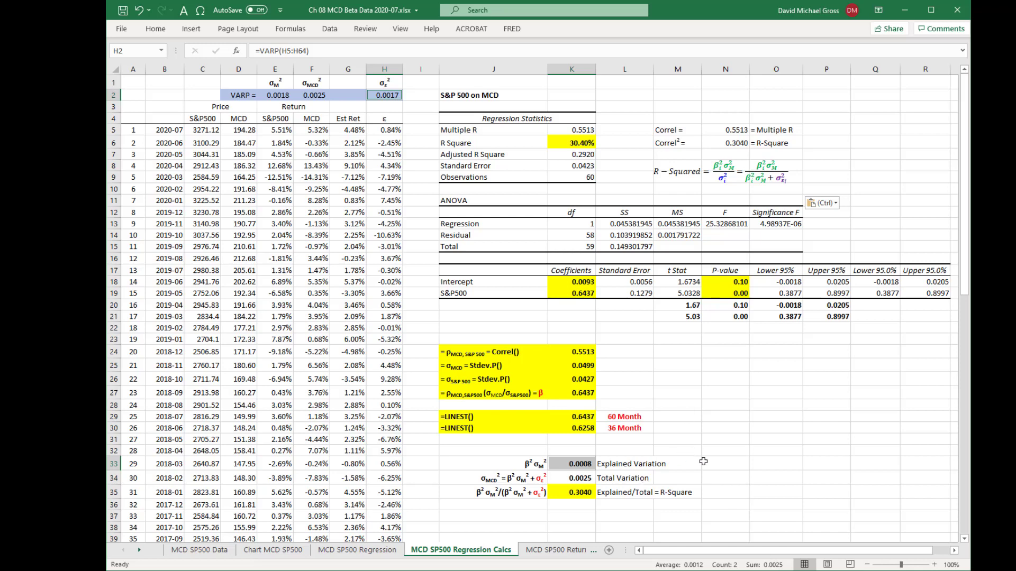
Step: Trace the Explained/Total R-Square formula in K35 back to the explained and total variation cells
left_click(582, 491)
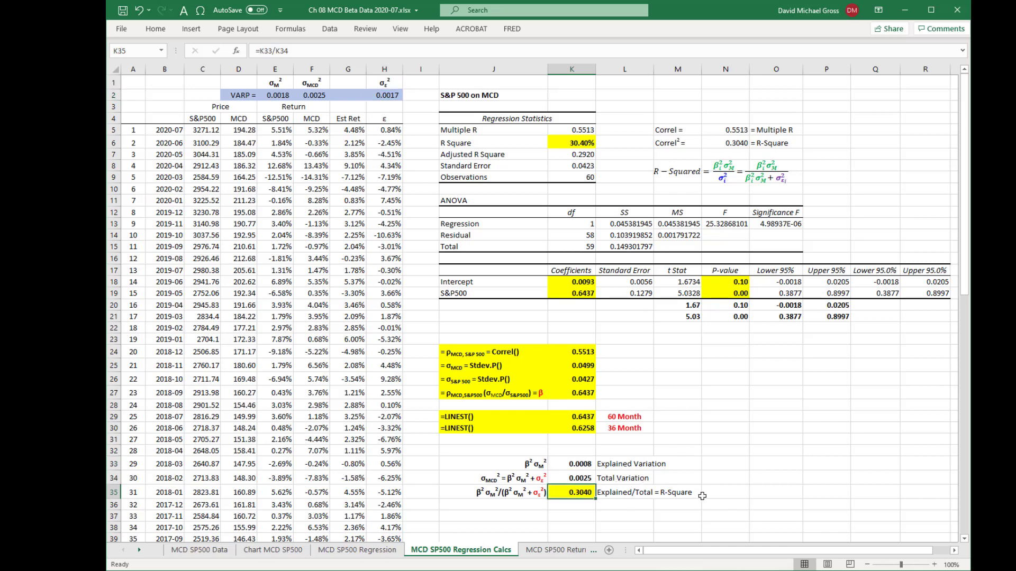
key("Up")
key("Up")
key("Up")
key("Down")
key("Down")
key("Down")
double_click(568, 492)
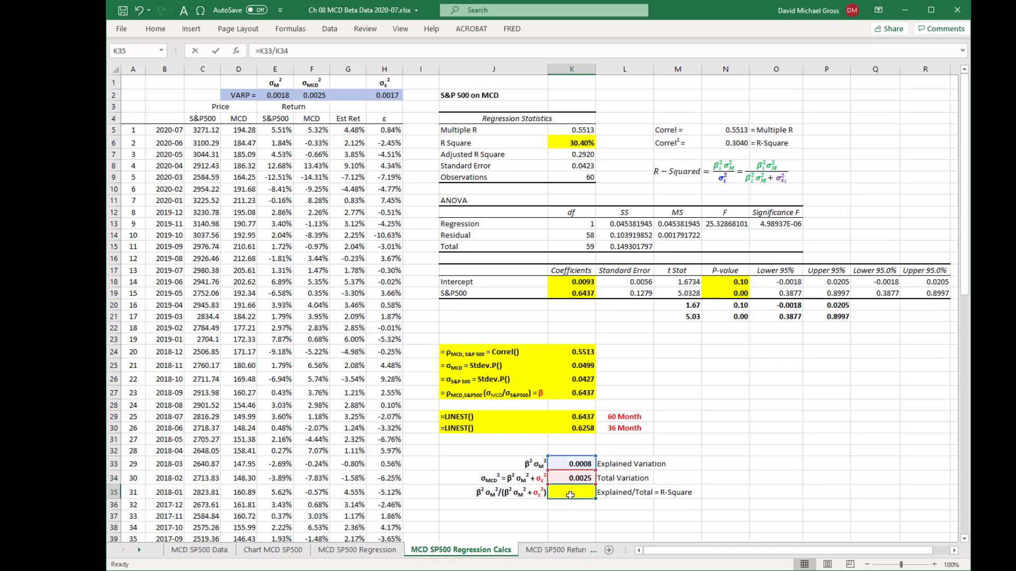
key("Escape")
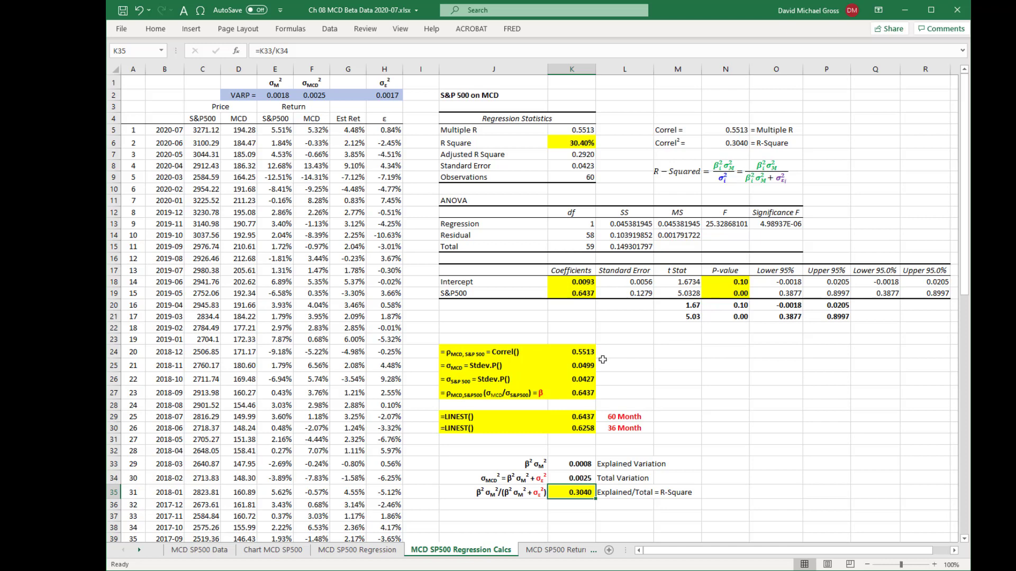
Step: Inspect the STDEV.P formulas for MCD and S&P 500 returns in K25 and K26 and the ranges they reference
left_click(582, 365)
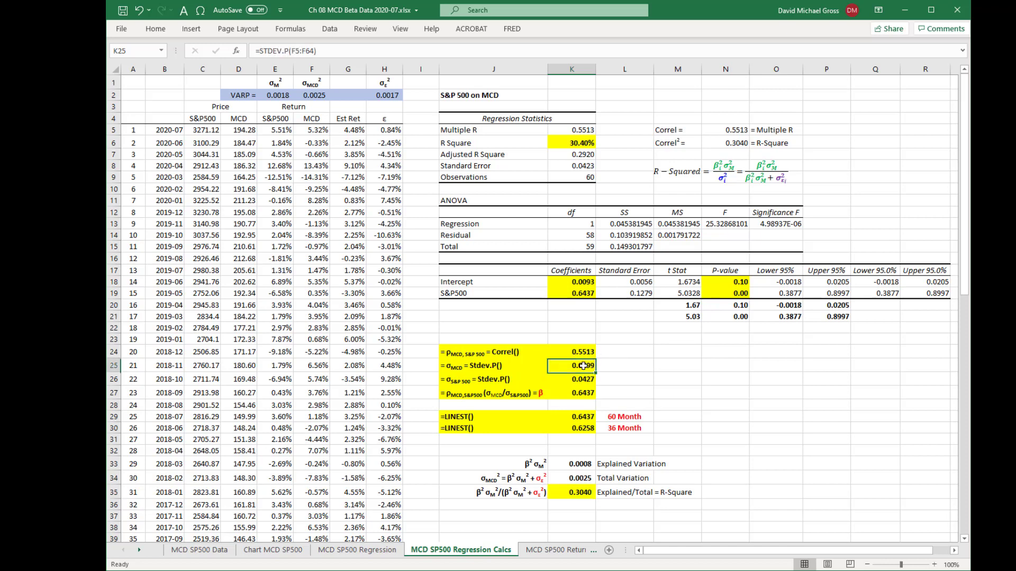
double_click(583, 365)
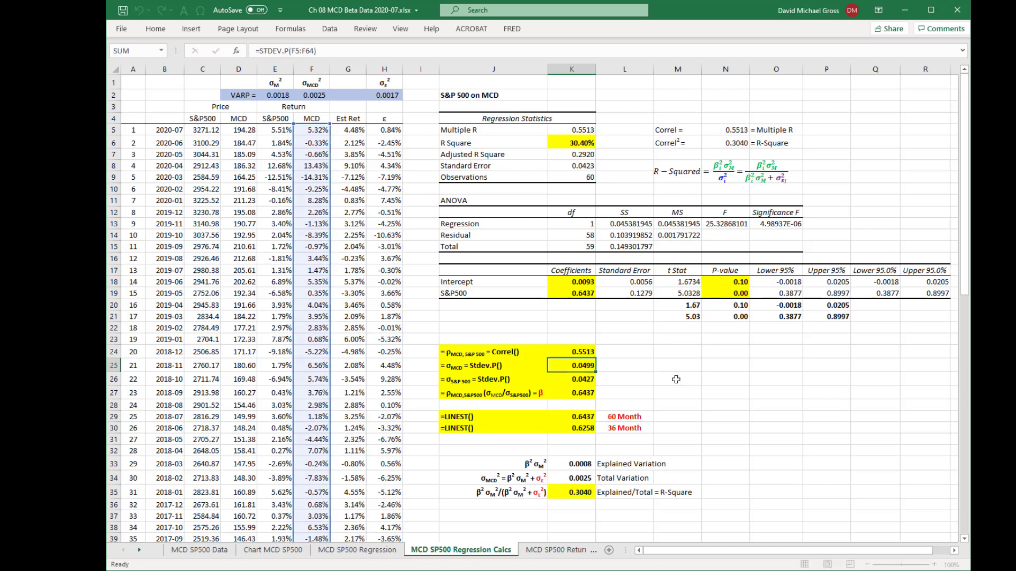
key("Escape")
double_click(572, 380)
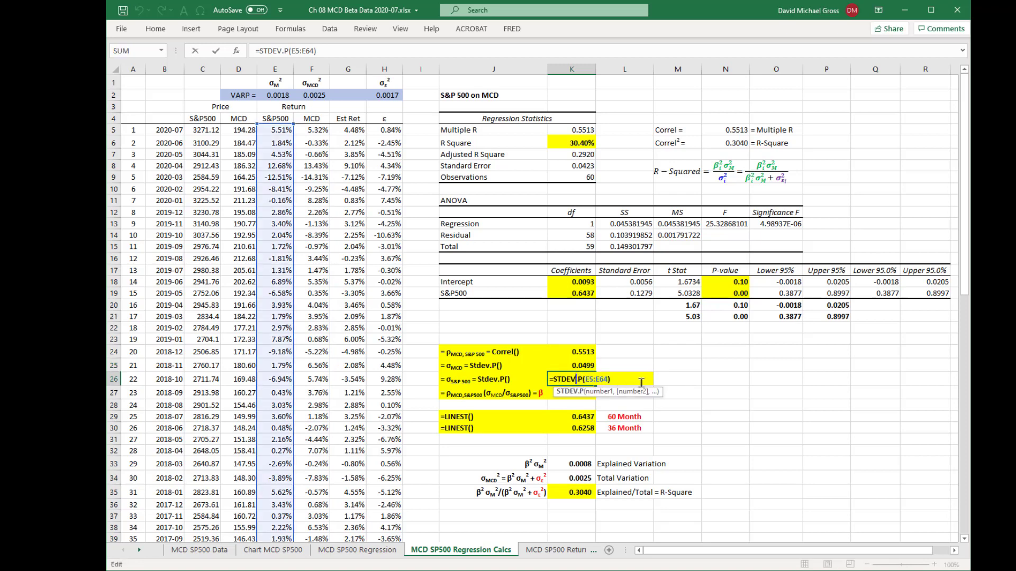
key("Escape")
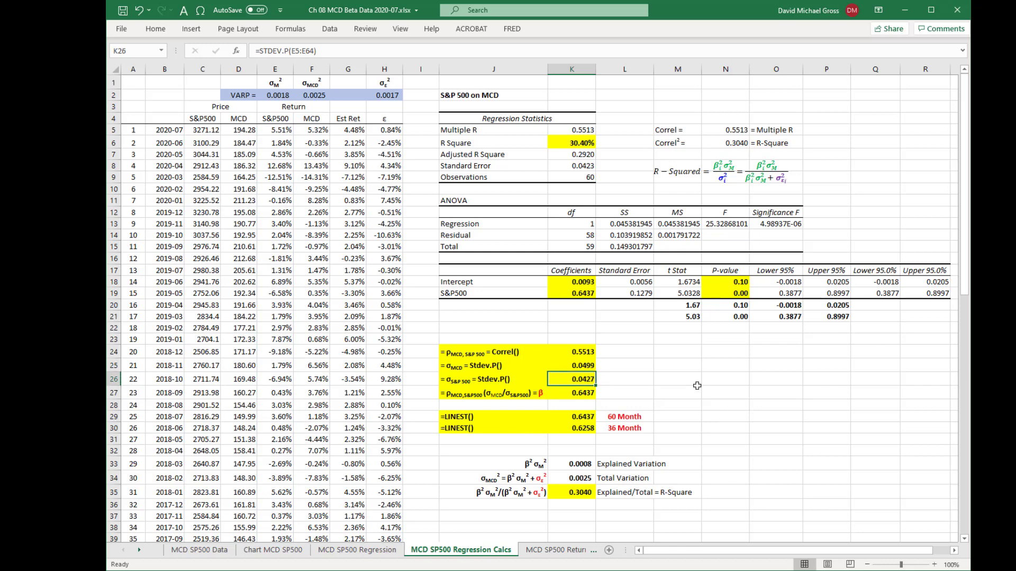
key("Up")
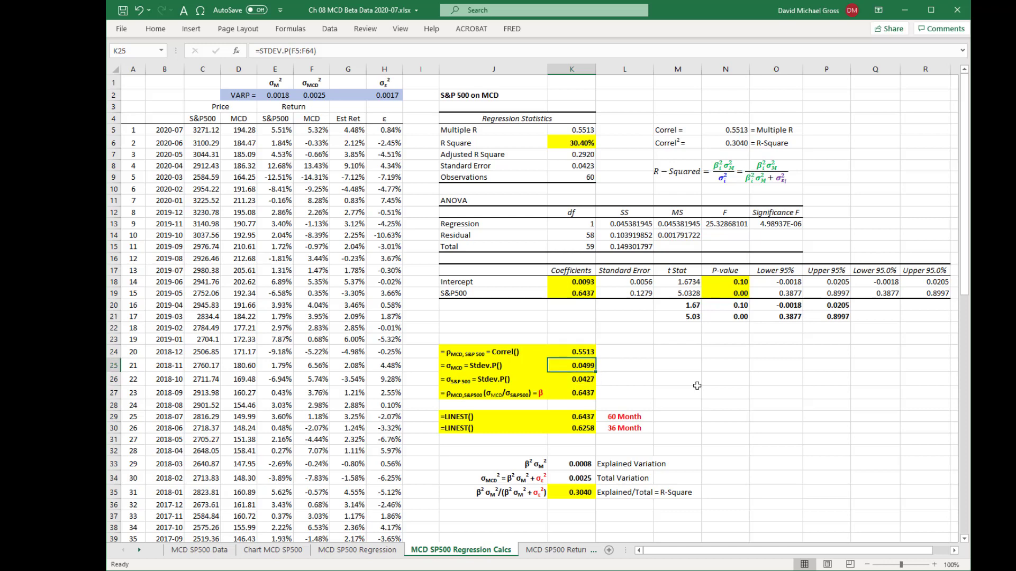
key("Down")
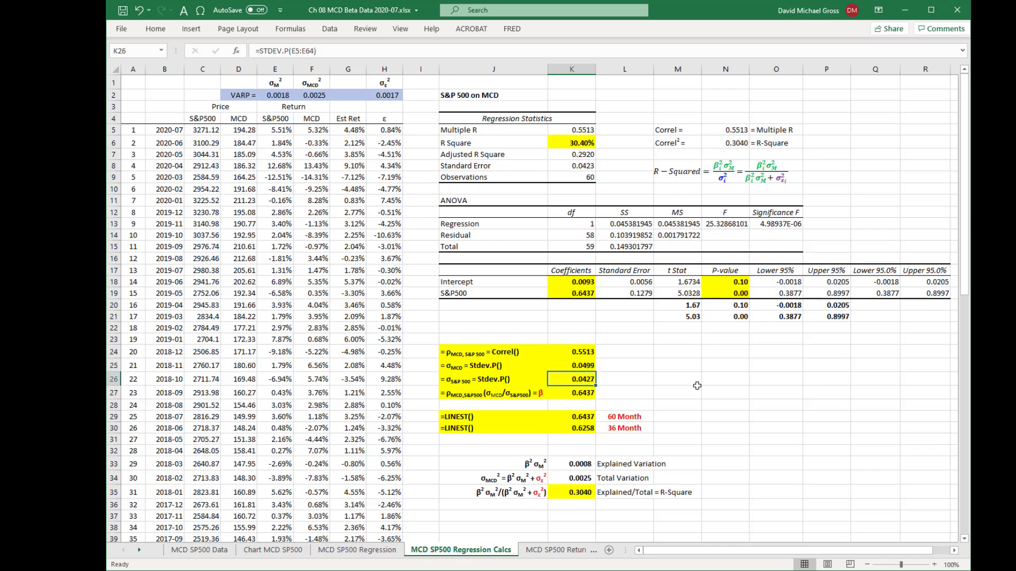
Step: Review the CORREL formula in K24 and the beta formula in K27 that combines correlation with the standard deviations
key("Up")
key("Up")
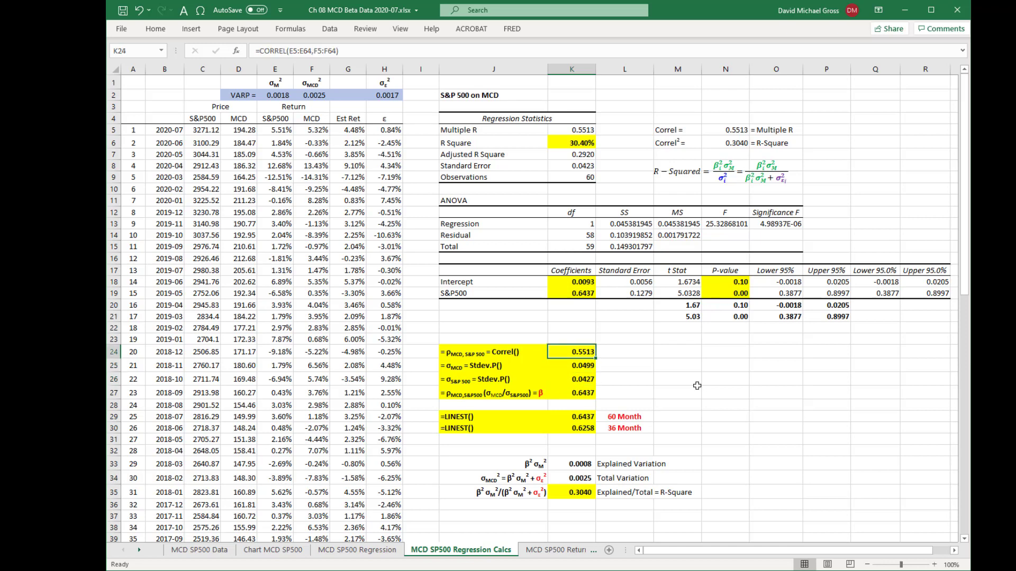
key("Down")
key("Down")
key("Down")
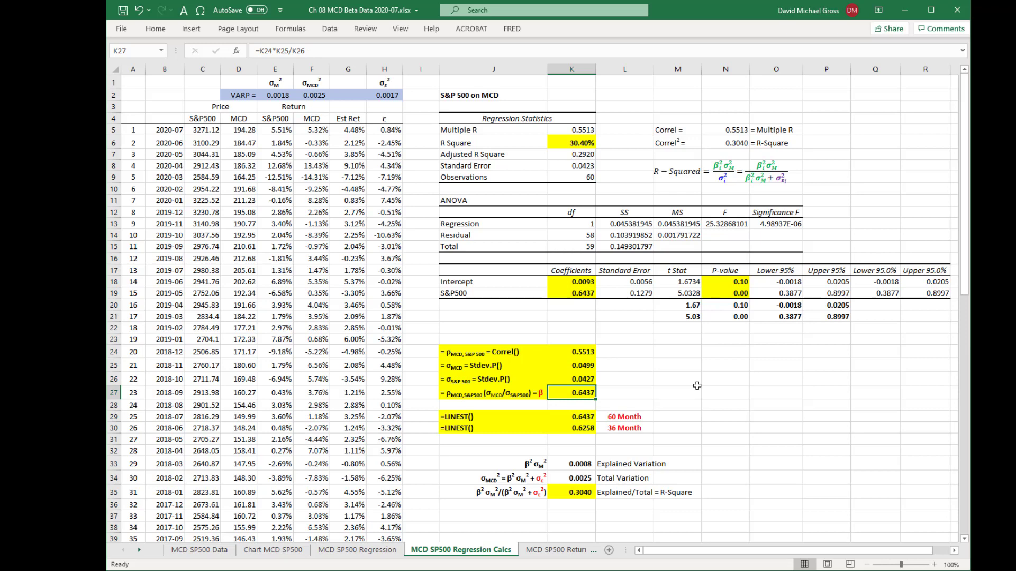
Step: Inspect the 60 Month LINEST formula in K29 and its return ranges, dismissing the notice about the @ operator
key("Down")
key("Down")
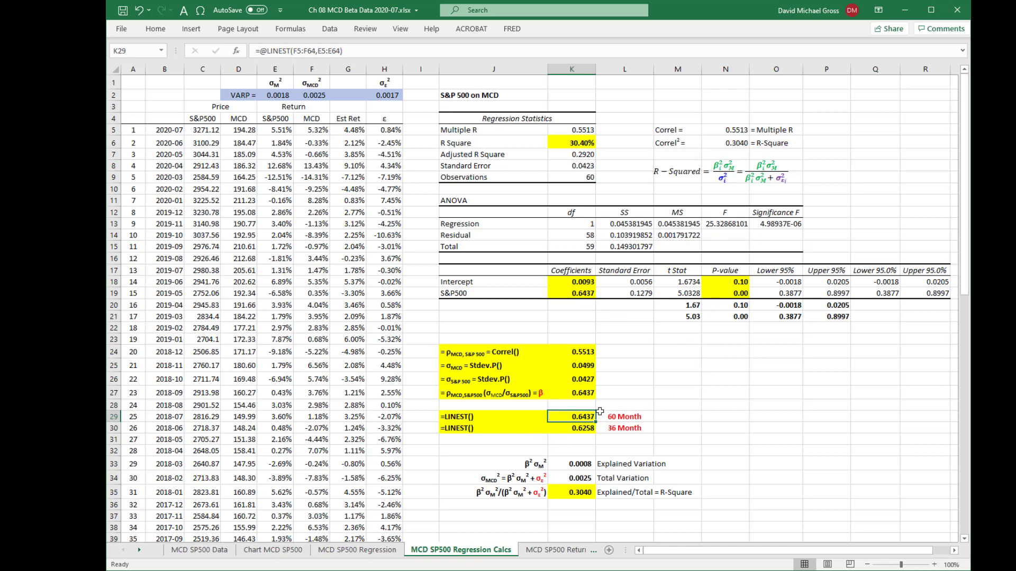
double_click(580, 415)
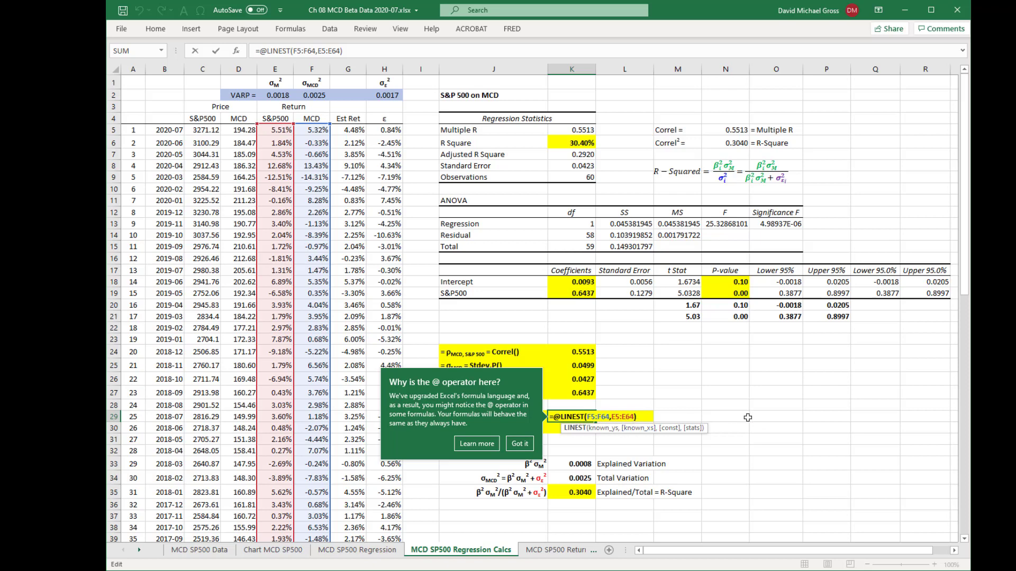
key("Escape")
left_click(520, 443)
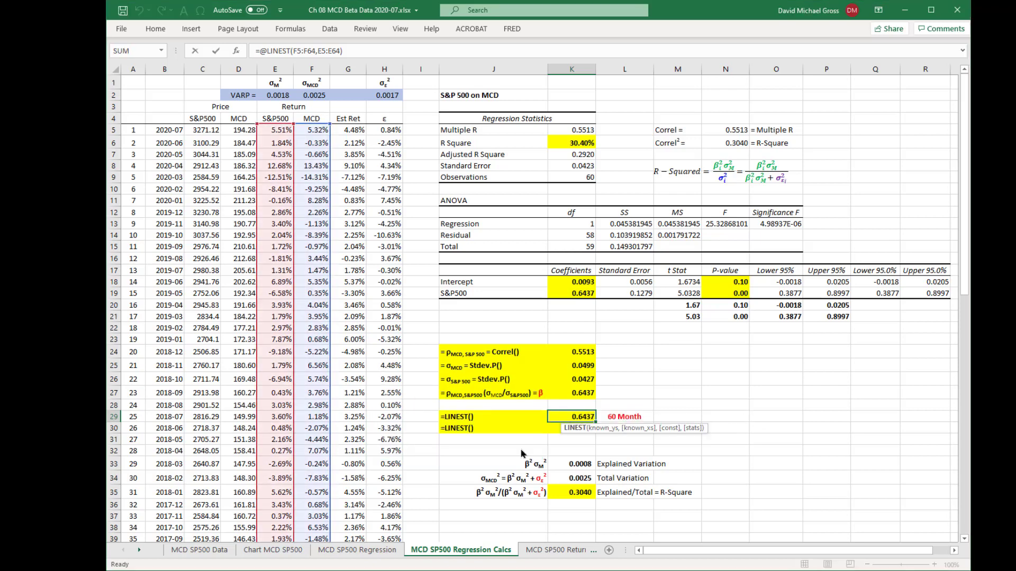
key("Escape")
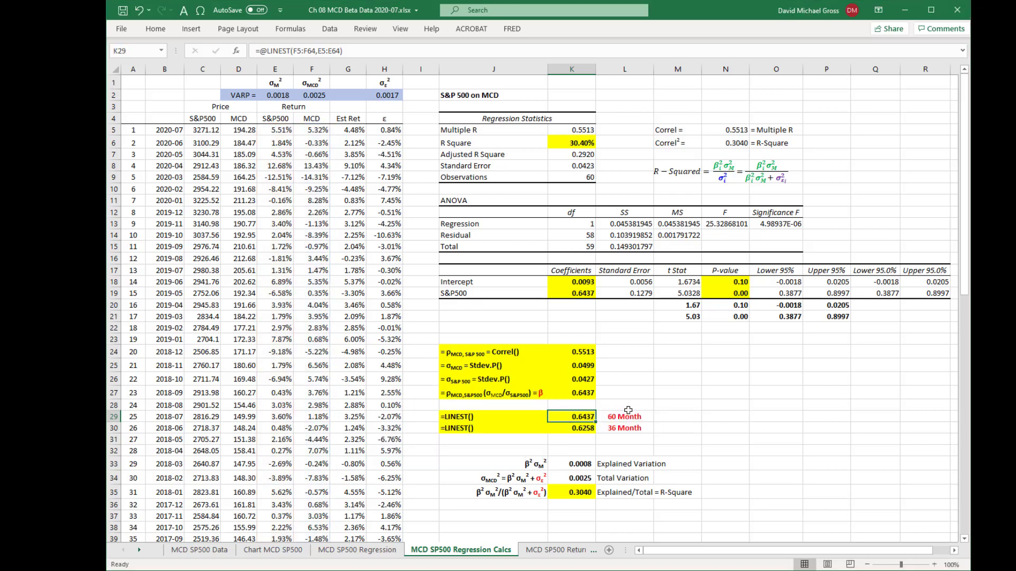
Step: Compare the S&P500 coefficient in K19 with the 60 Month and 36 Month LINEST betas in K29 and K30
left_click(590, 292)
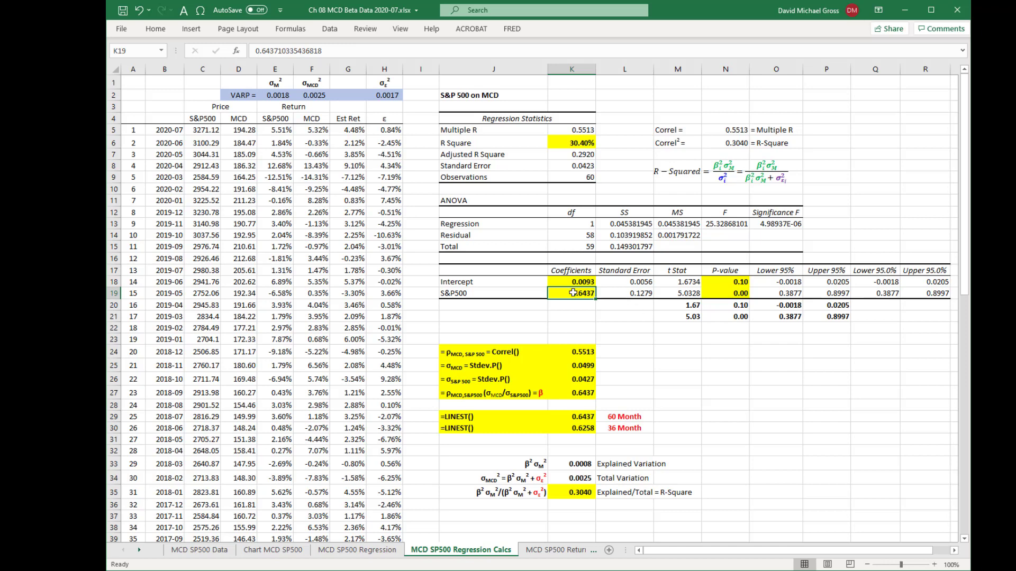
left_click(588, 418)
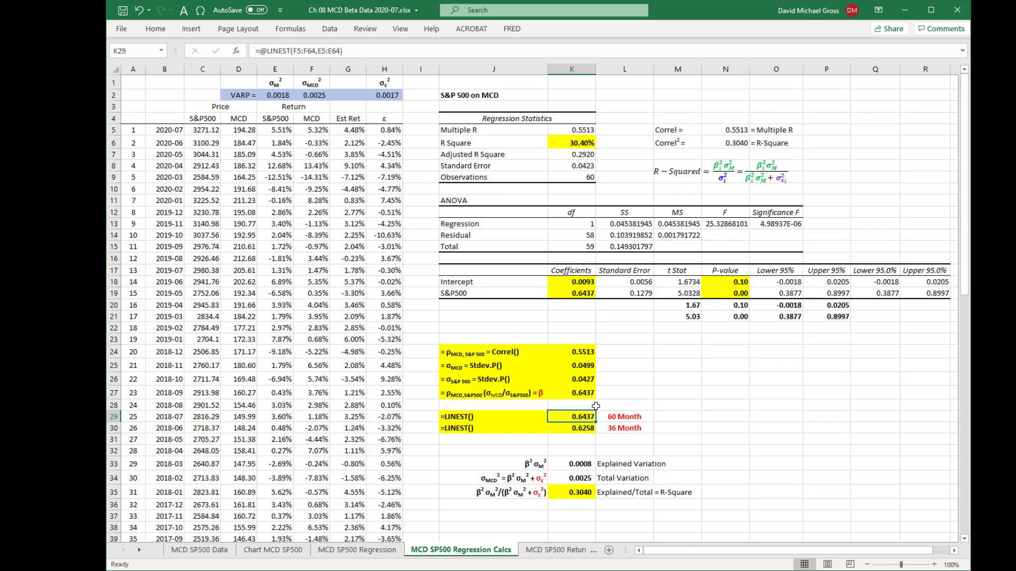
left_click(592, 430)
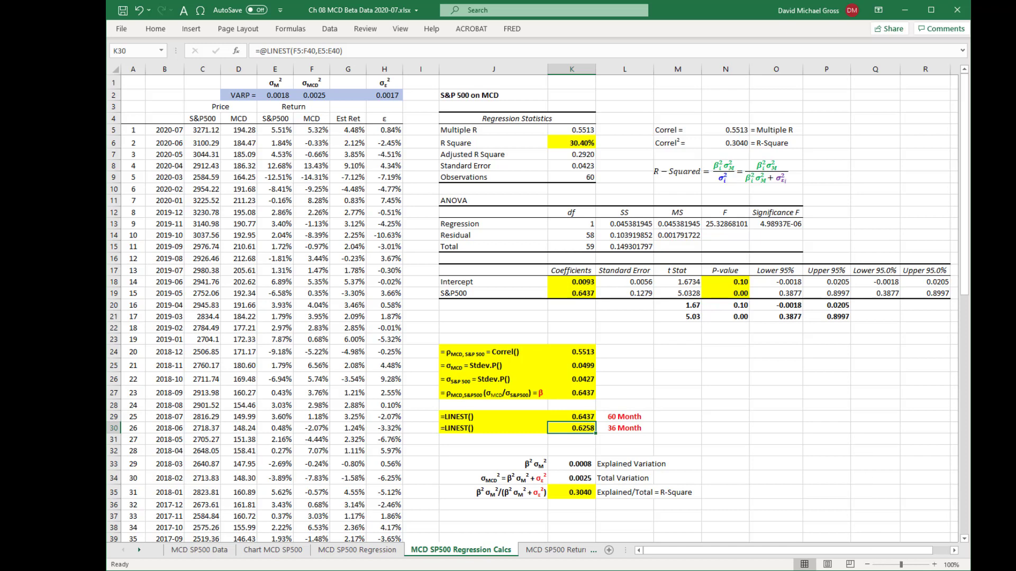
left_click(579, 417)
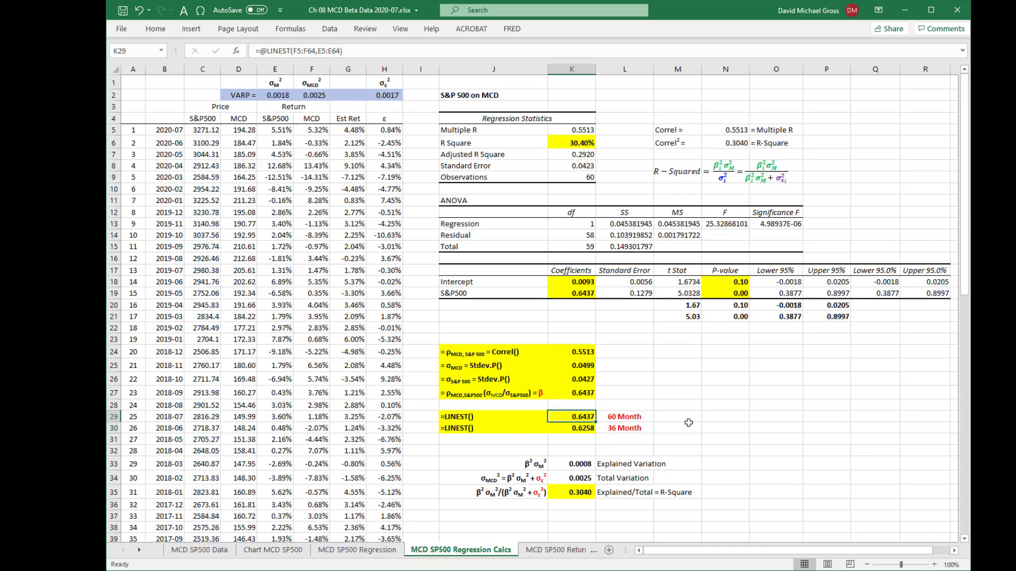